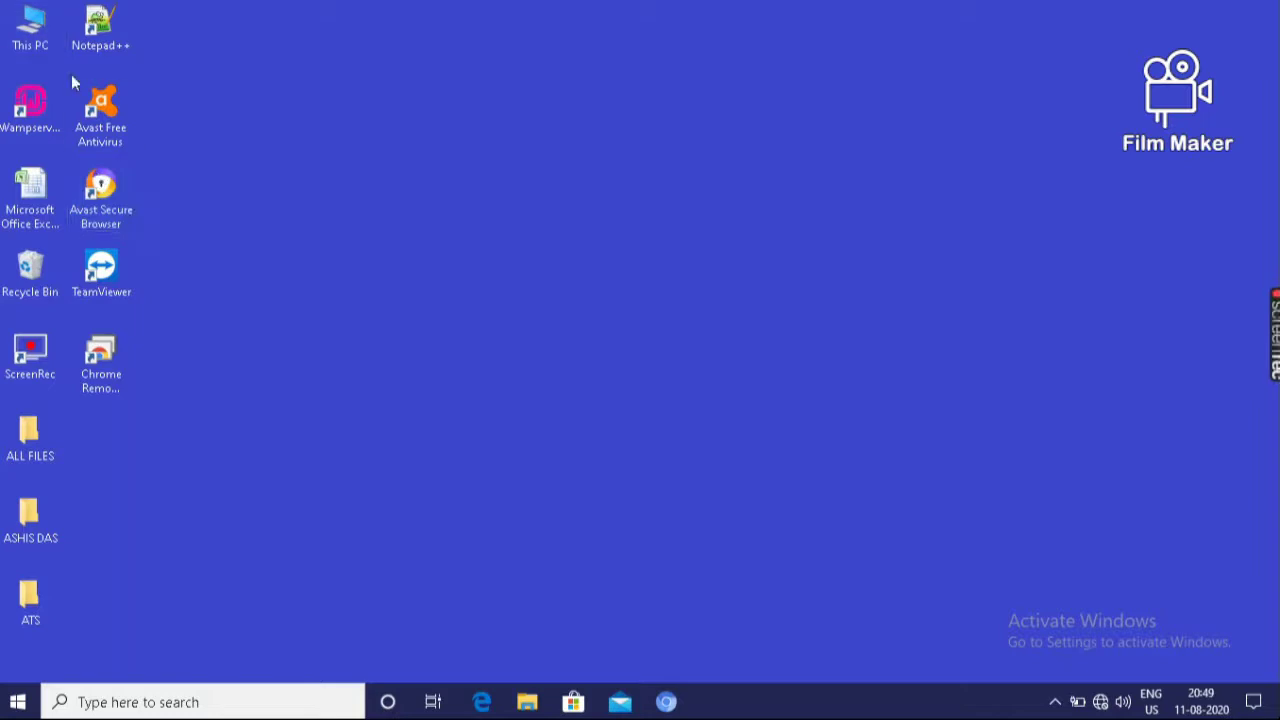
Open This PC, then minimize, restore, resize, maximize and close its window.
{"action": "right_click", "coordinate": [36, 34]}
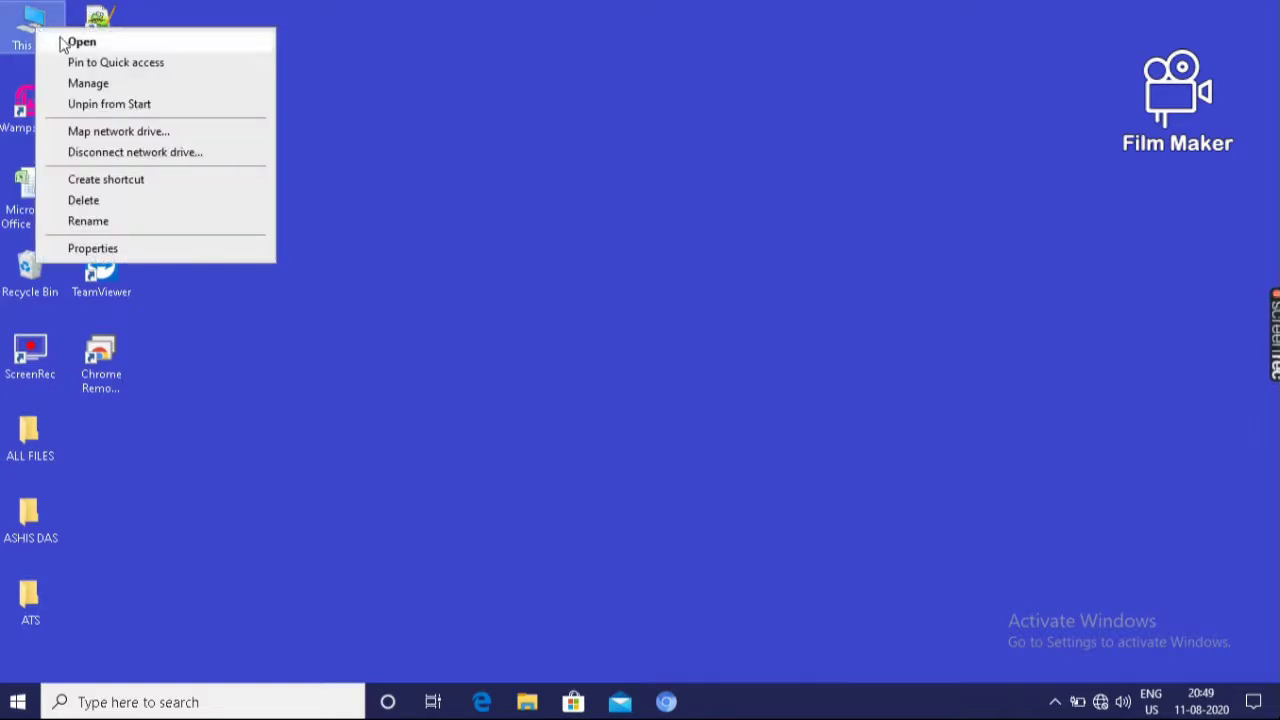
{"action": "left_click", "coordinate": [80, 43]}
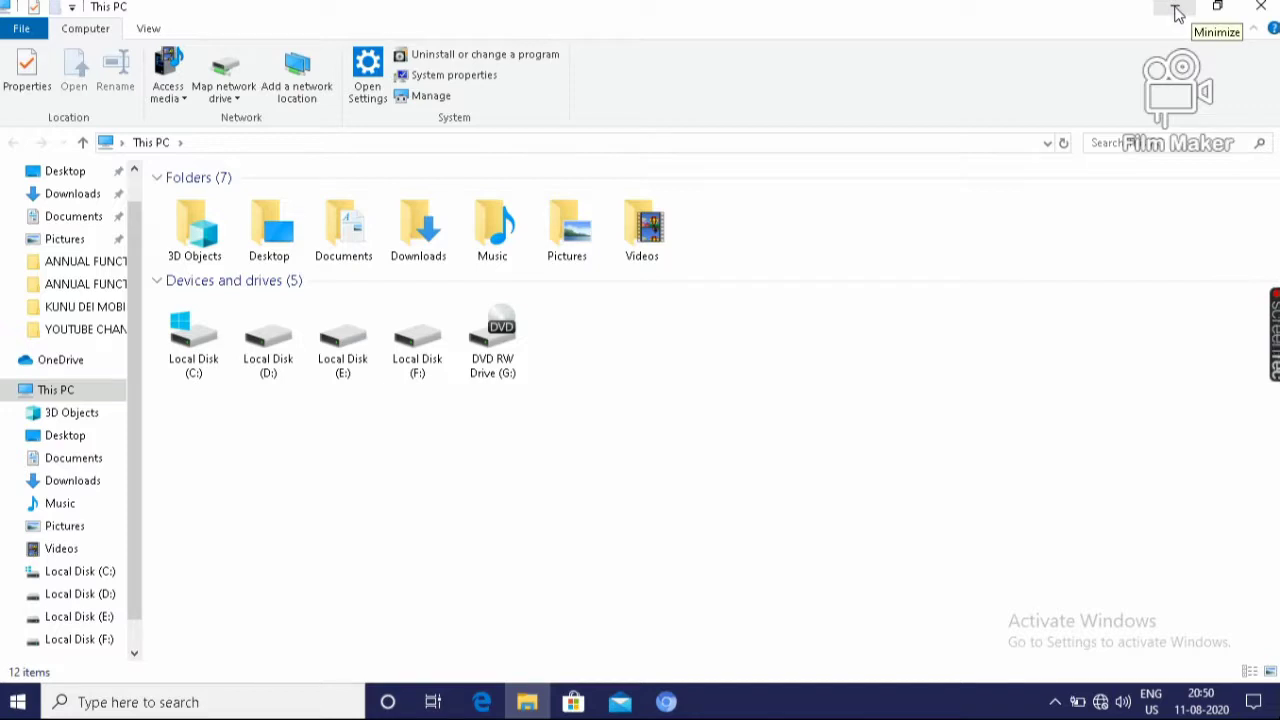
{"action": "left_click", "coordinate": [1177, 11]}
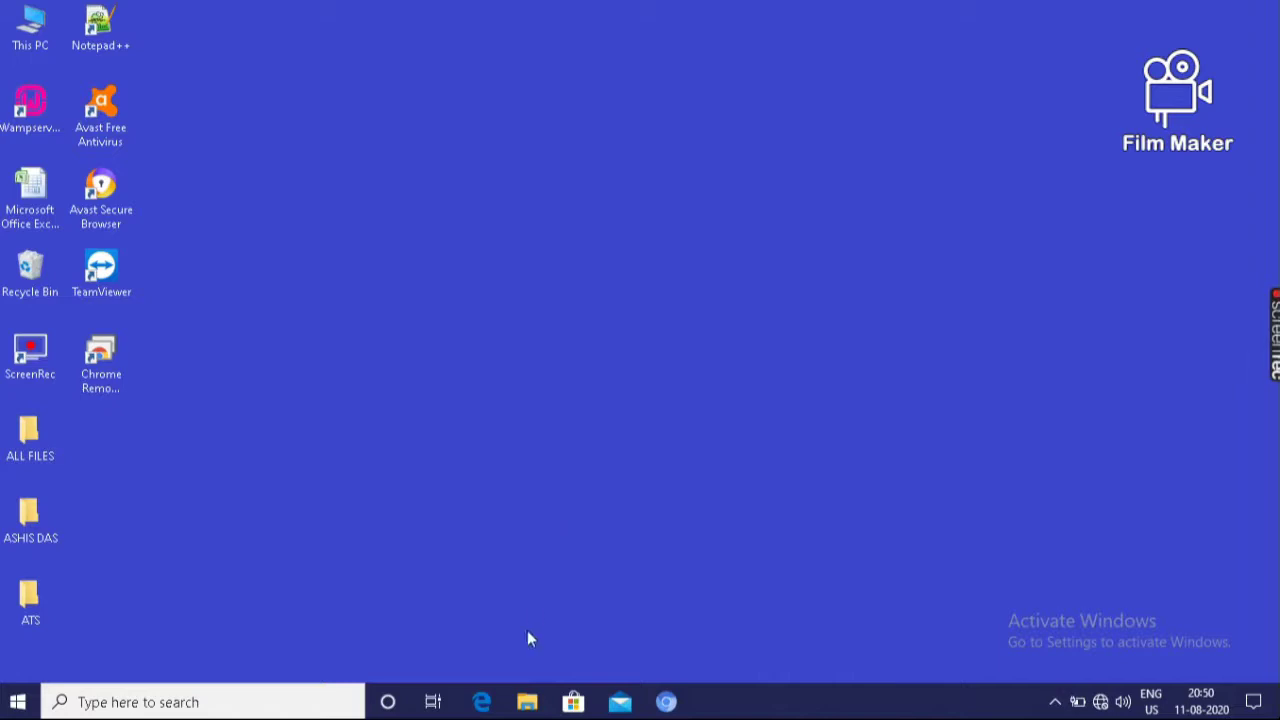
{"action": "left_click", "coordinate": [527, 702]}
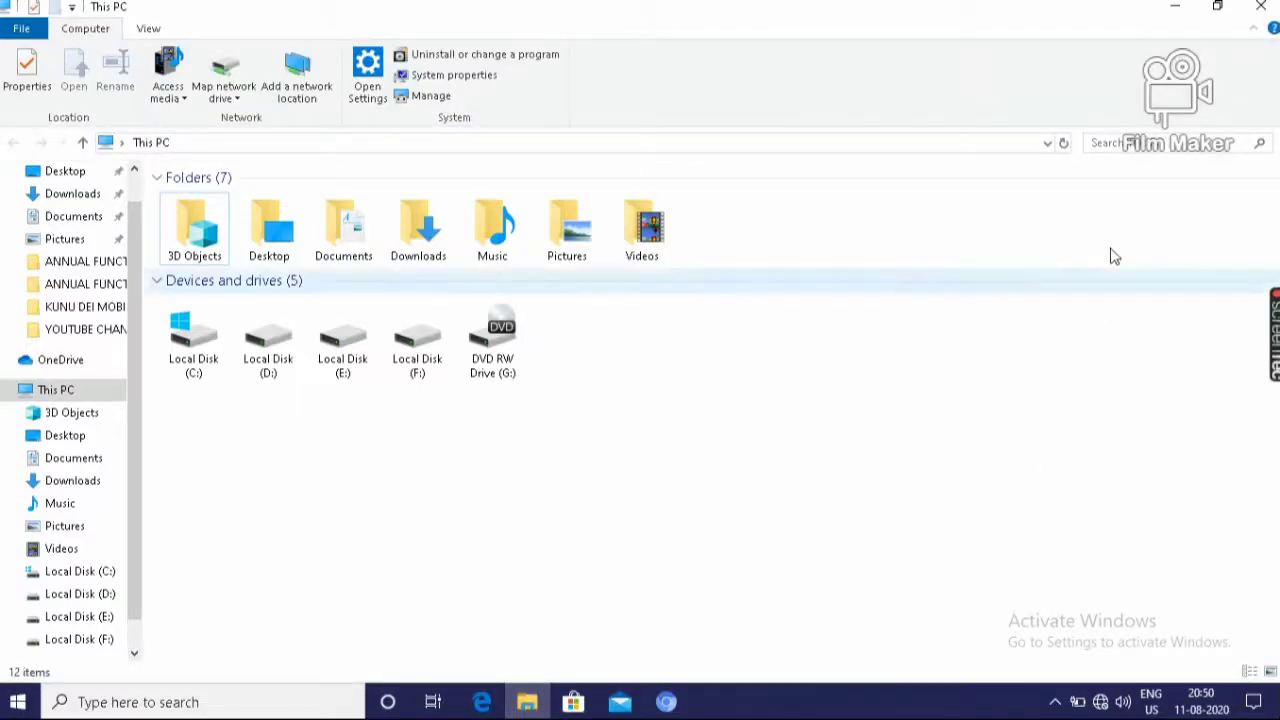
{"action": "left_click", "coordinate": [1218, 8]}
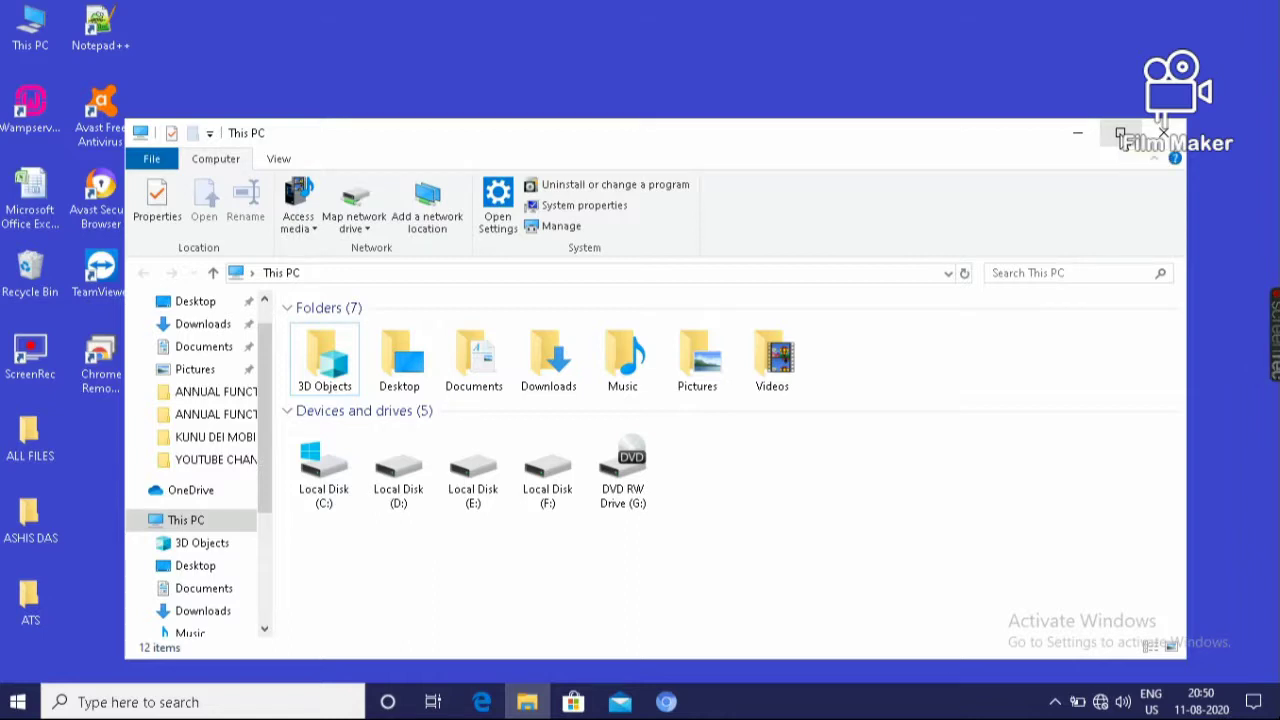
{"action": "left_click", "coordinate": [1120, 133]}
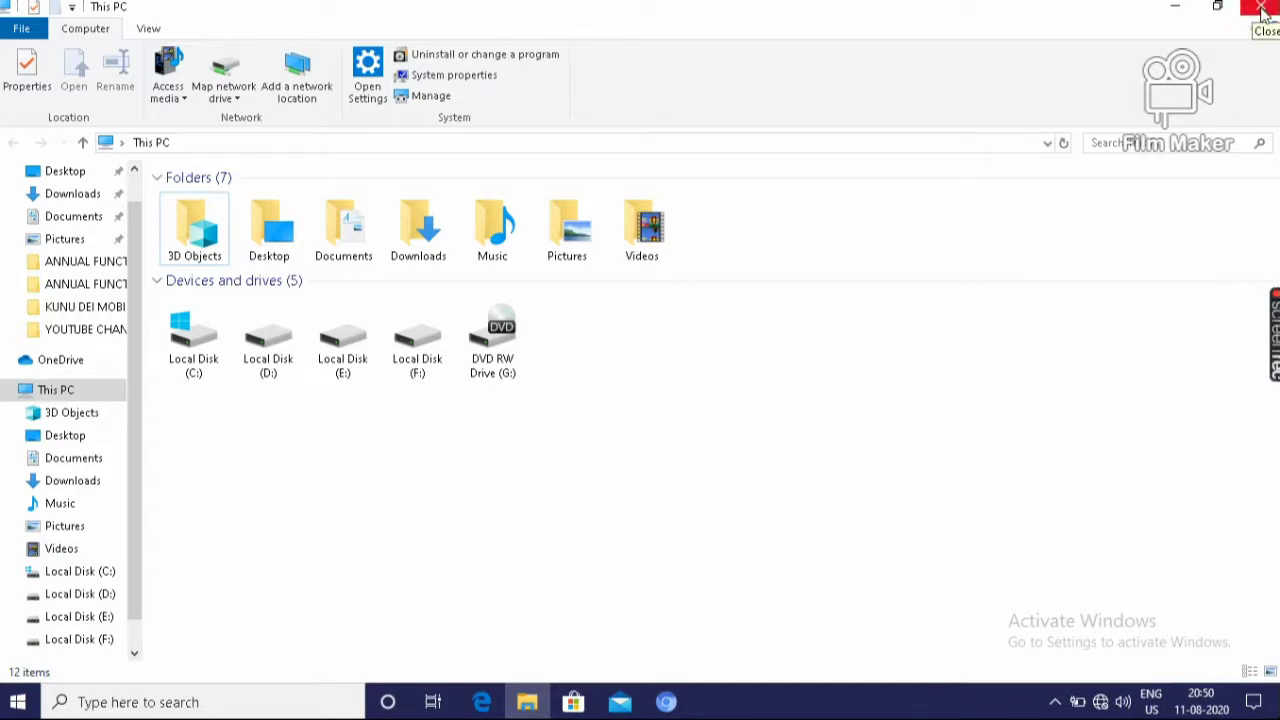
{"action": "left_click", "coordinate": [1262, 8]}
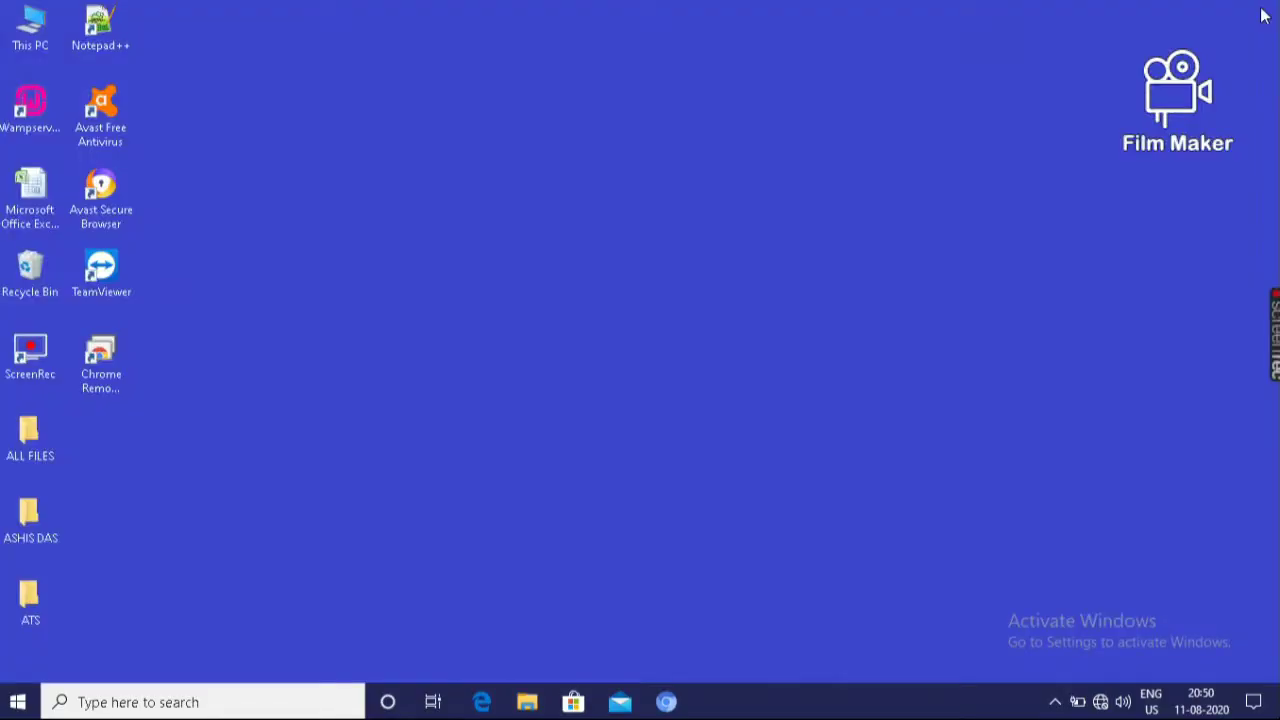
Reopen This PC and read each Local Disk's free and total space tooltip.
{"action": "double_click", "coordinate": [24, 30]}
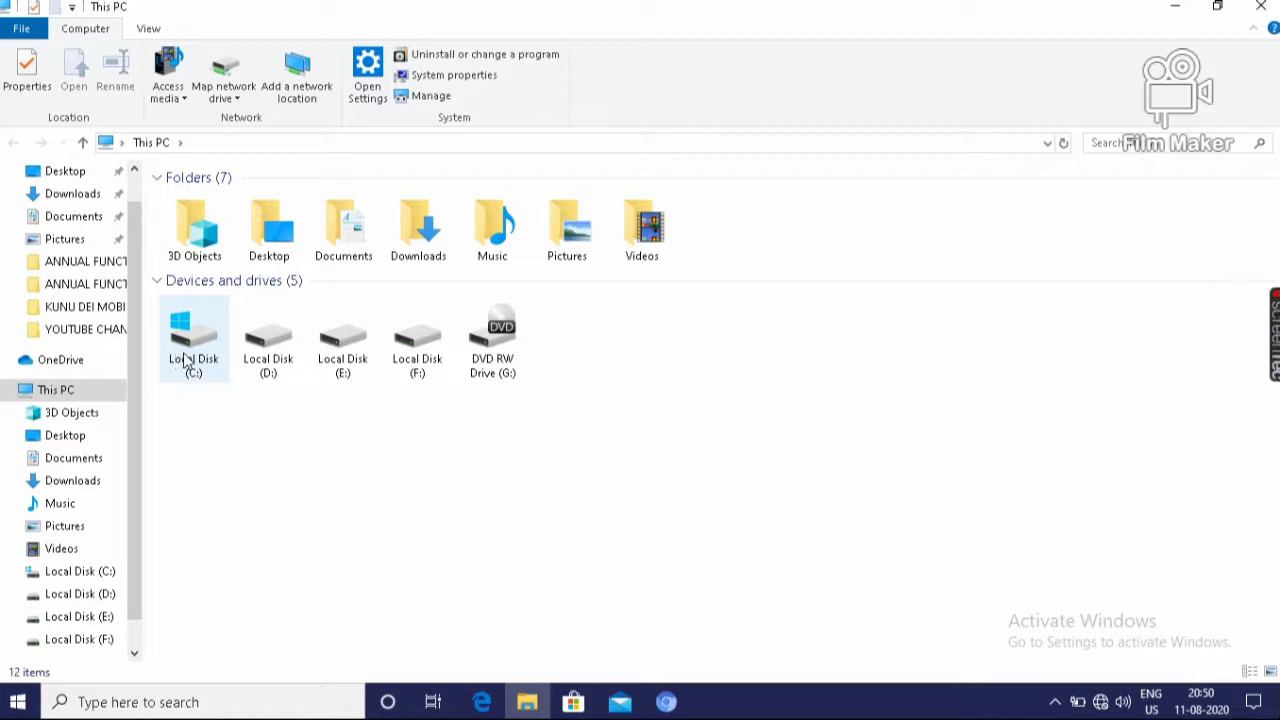
{"action": "mouse_move", "coordinate": [182, 362]}
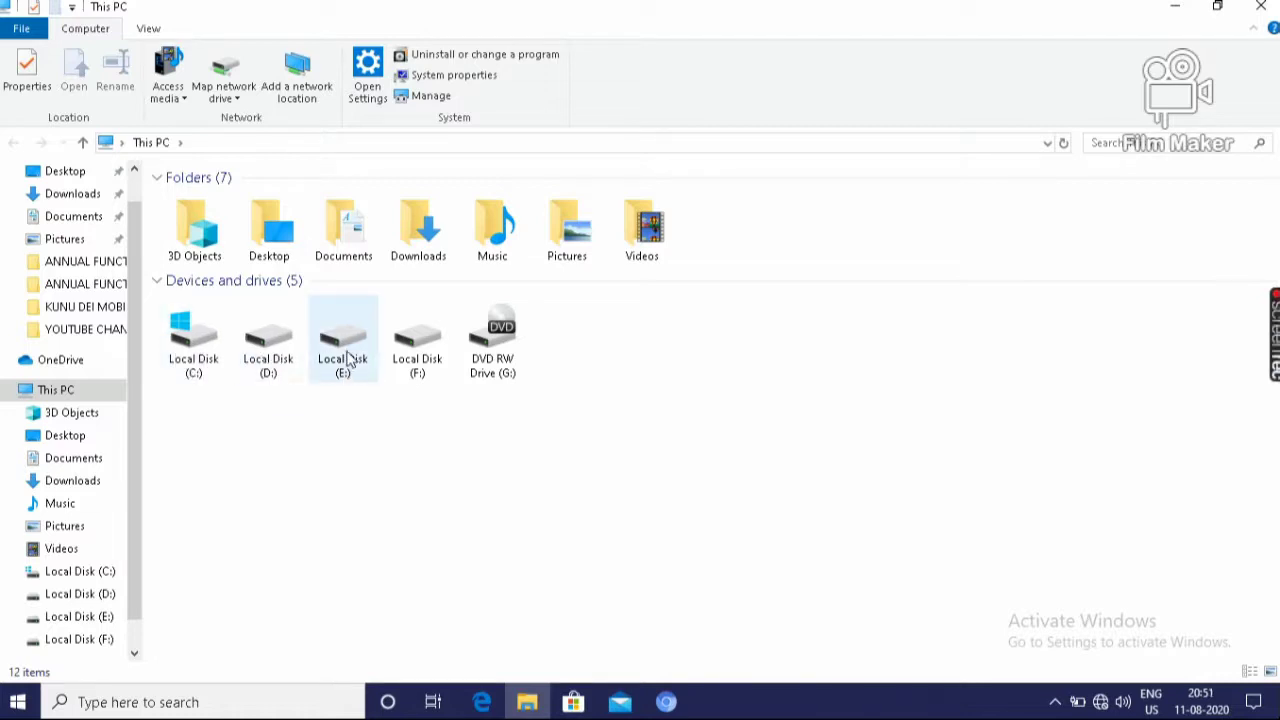
{"action": "mouse_move", "coordinate": [418, 362]}
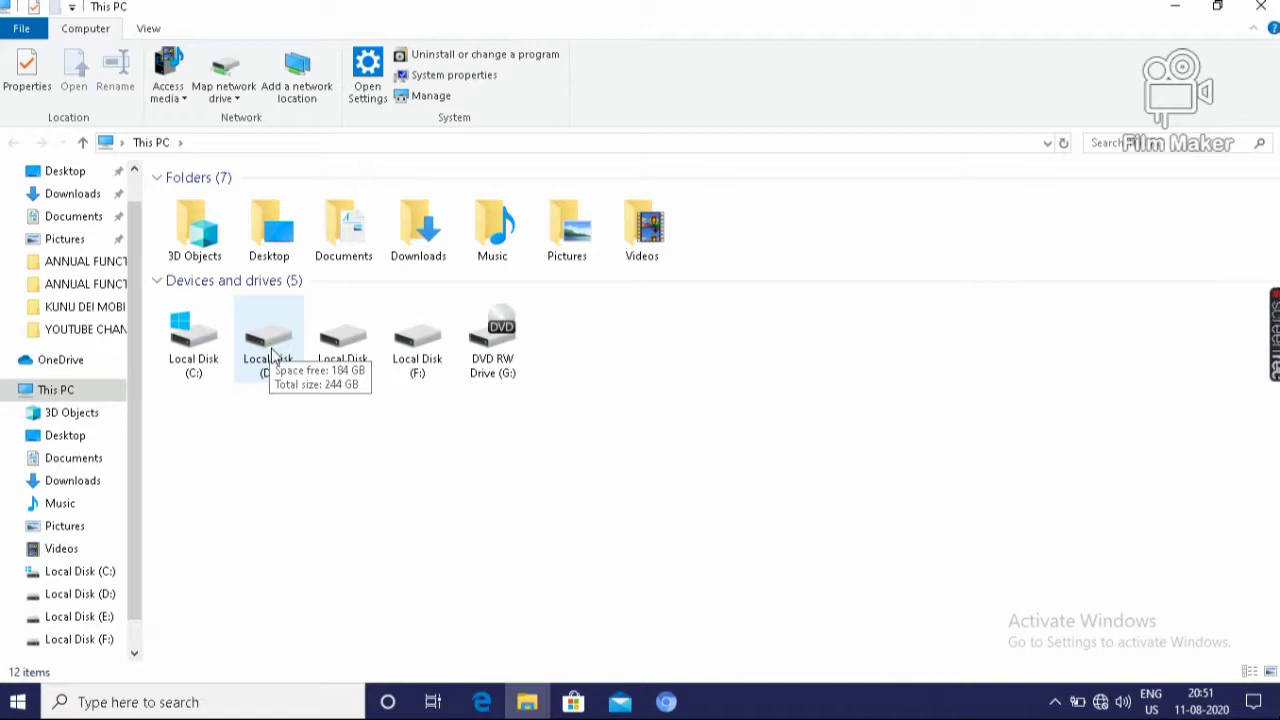
{"action": "right_click", "coordinate": [271, 350]}
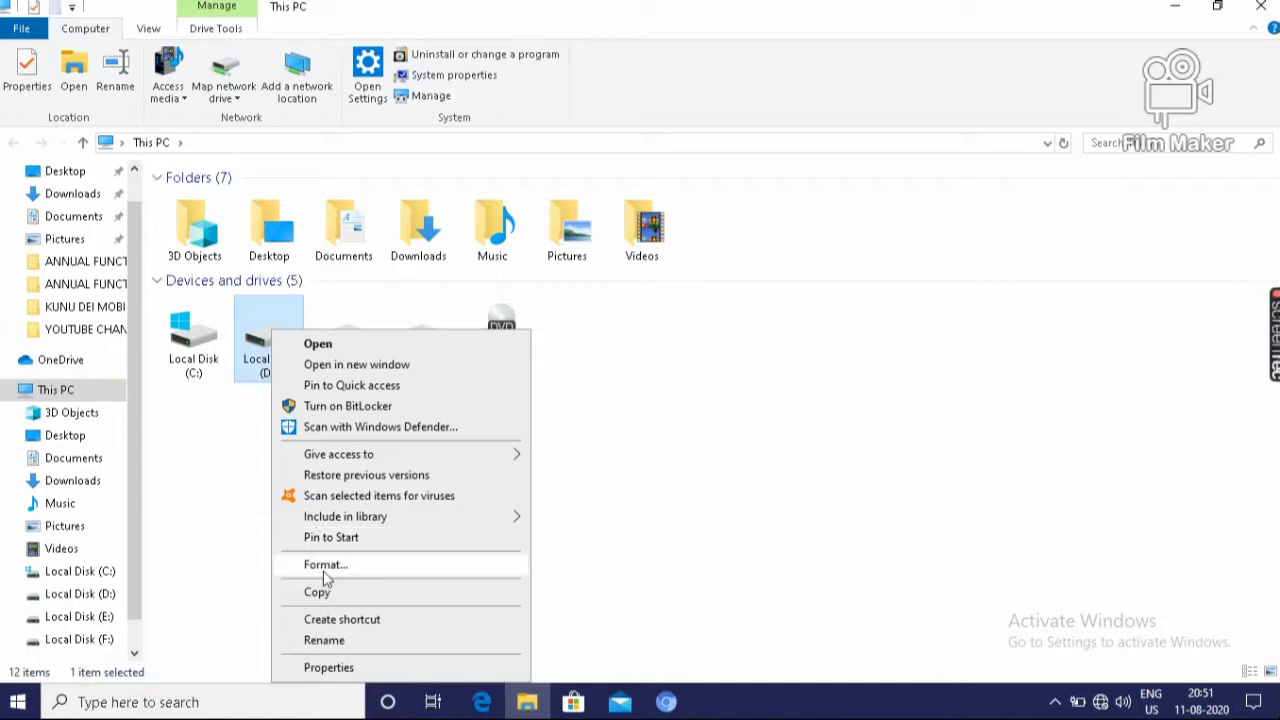
{"action": "left_click", "coordinate": [329, 668]}
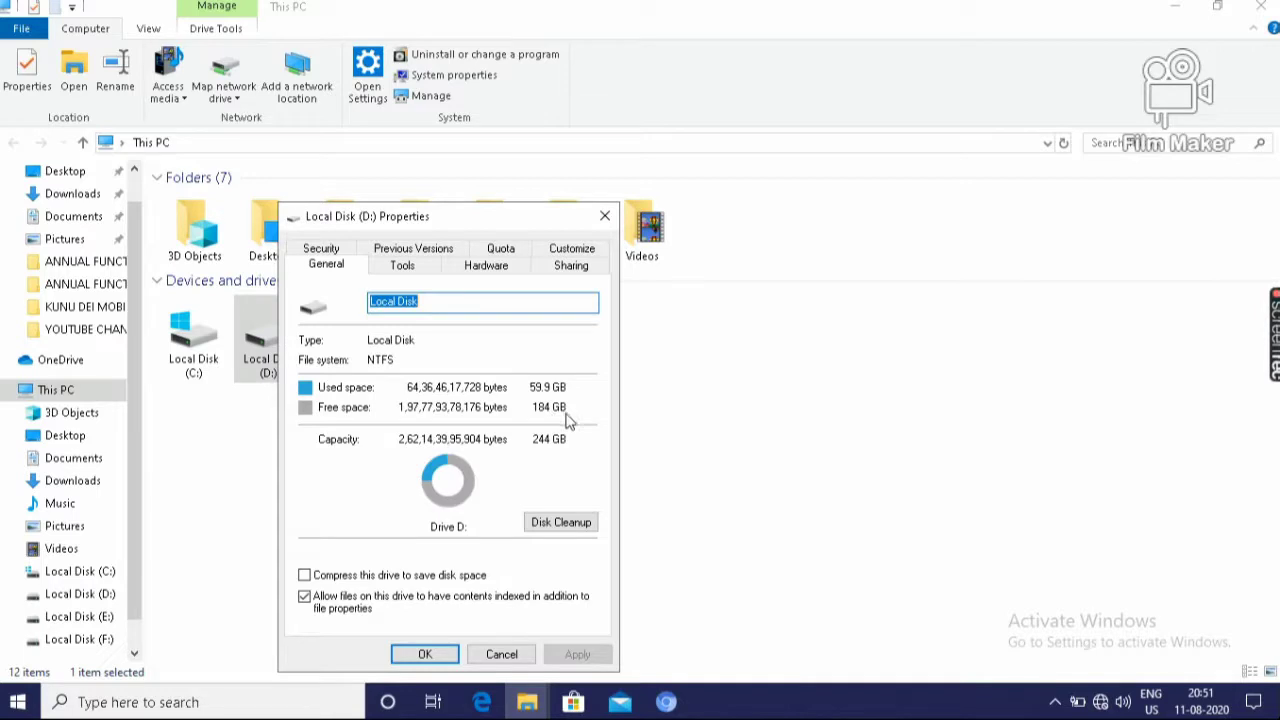
{"action": "left_click", "coordinate": [425, 655]}
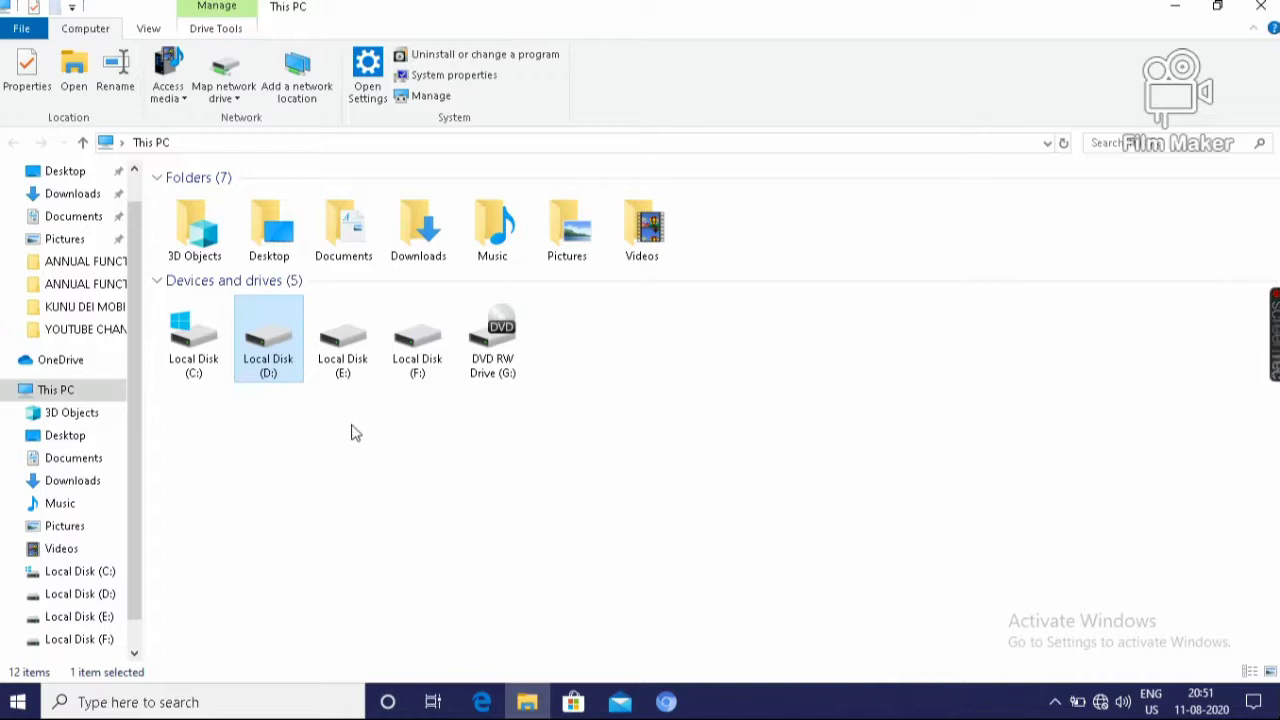
View Local Disk (E:) properties showing 65.3 GB free of 247 GB, then dismiss them.
{"action": "right_click", "coordinate": [347, 362]}
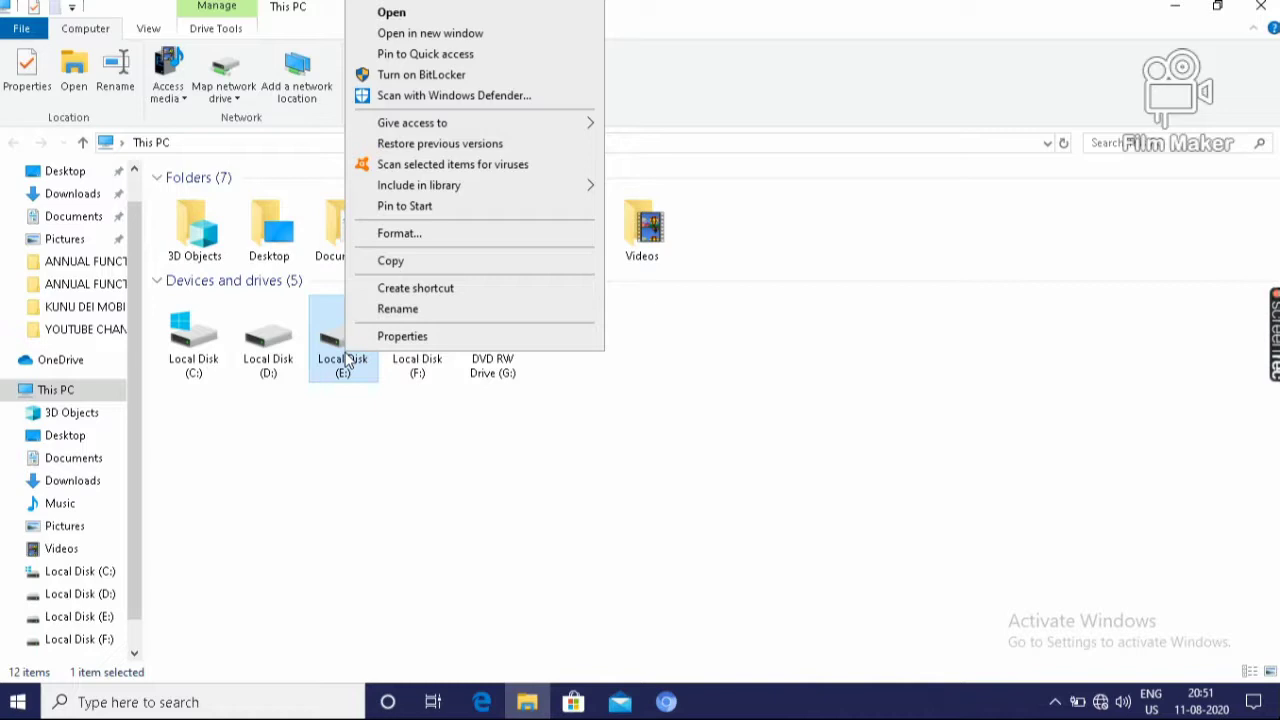
{"action": "left_click", "coordinate": [400, 337]}
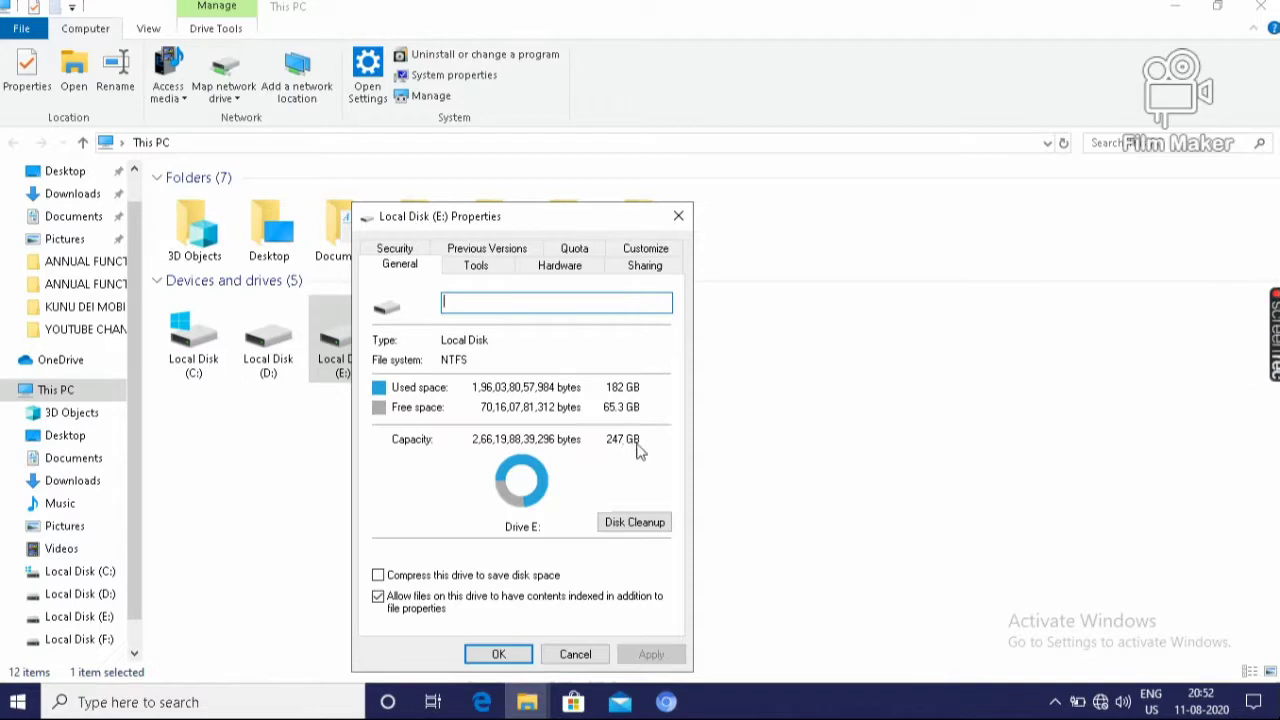
{"action": "left_click", "coordinate": [501, 654]}
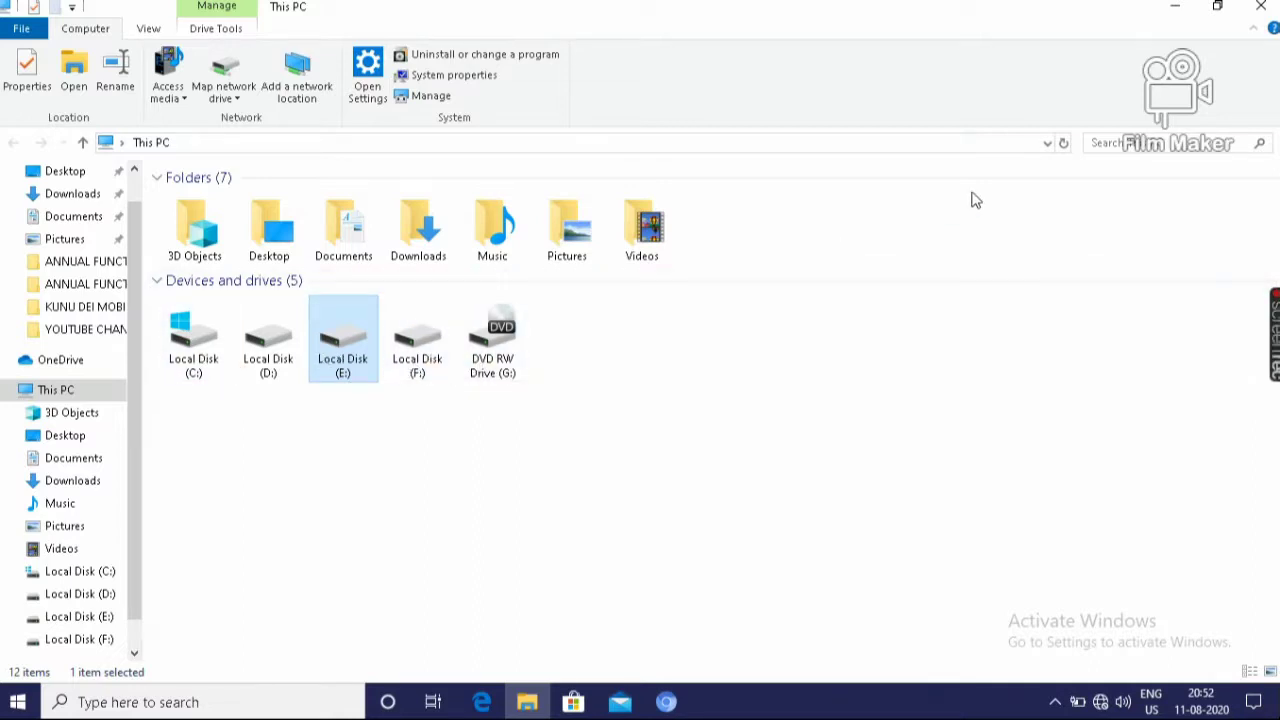
Close This PC and view System info: Windows 10 Pro, Core i3, 4.00 GB RAM, 64-bit.
{"action": "left_click", "coordinate": [1262, 10]}
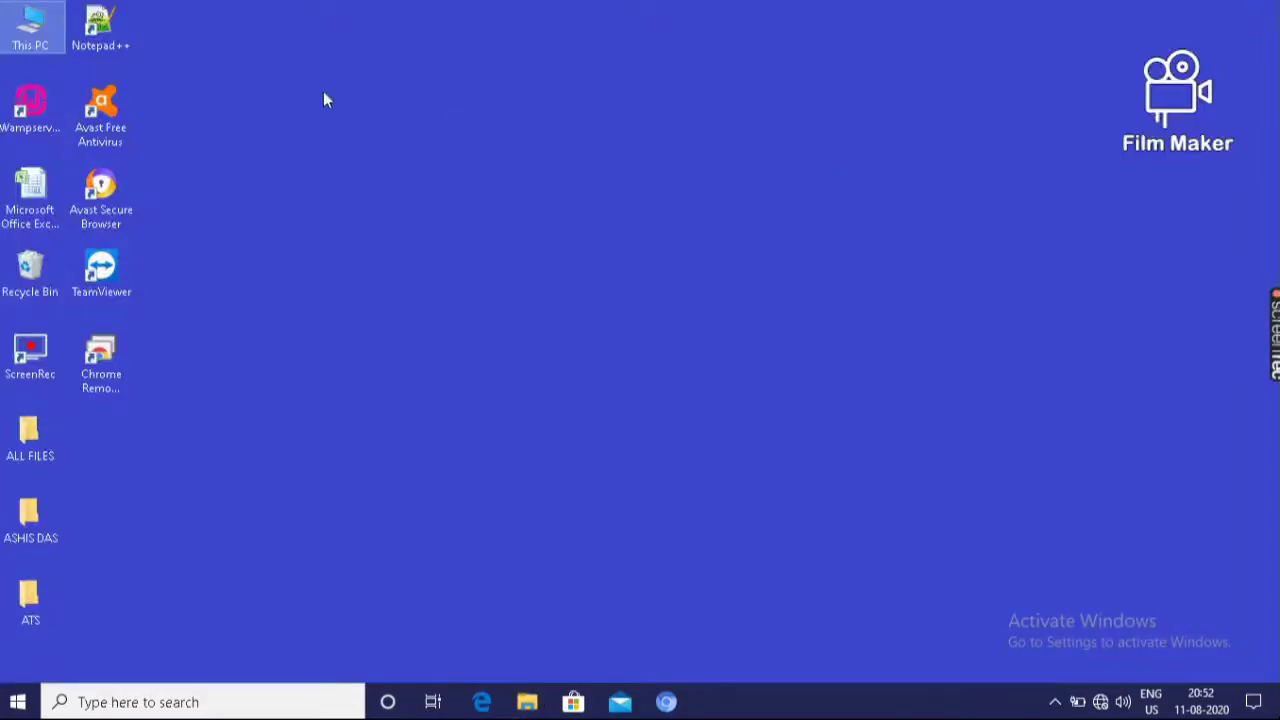
{"action": "right_click", "coordinate": [29, 39]}
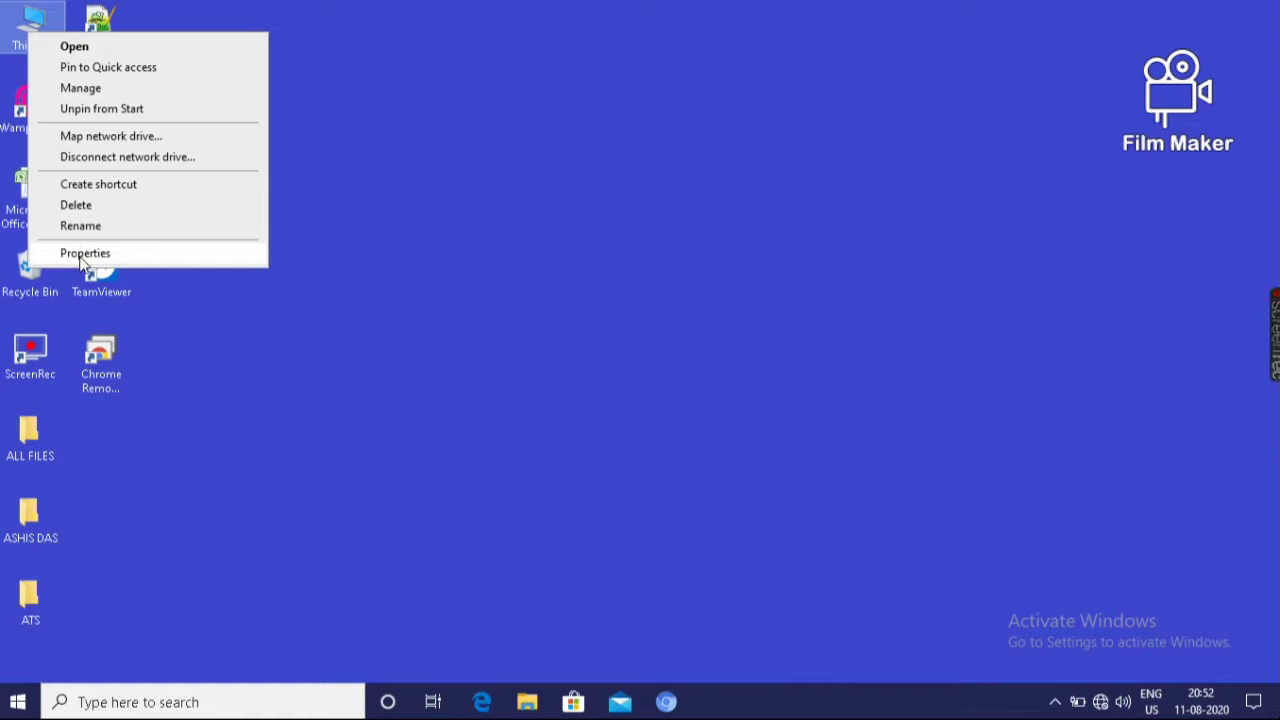
{"action": "left_click", "coordinate": [84, 253]}
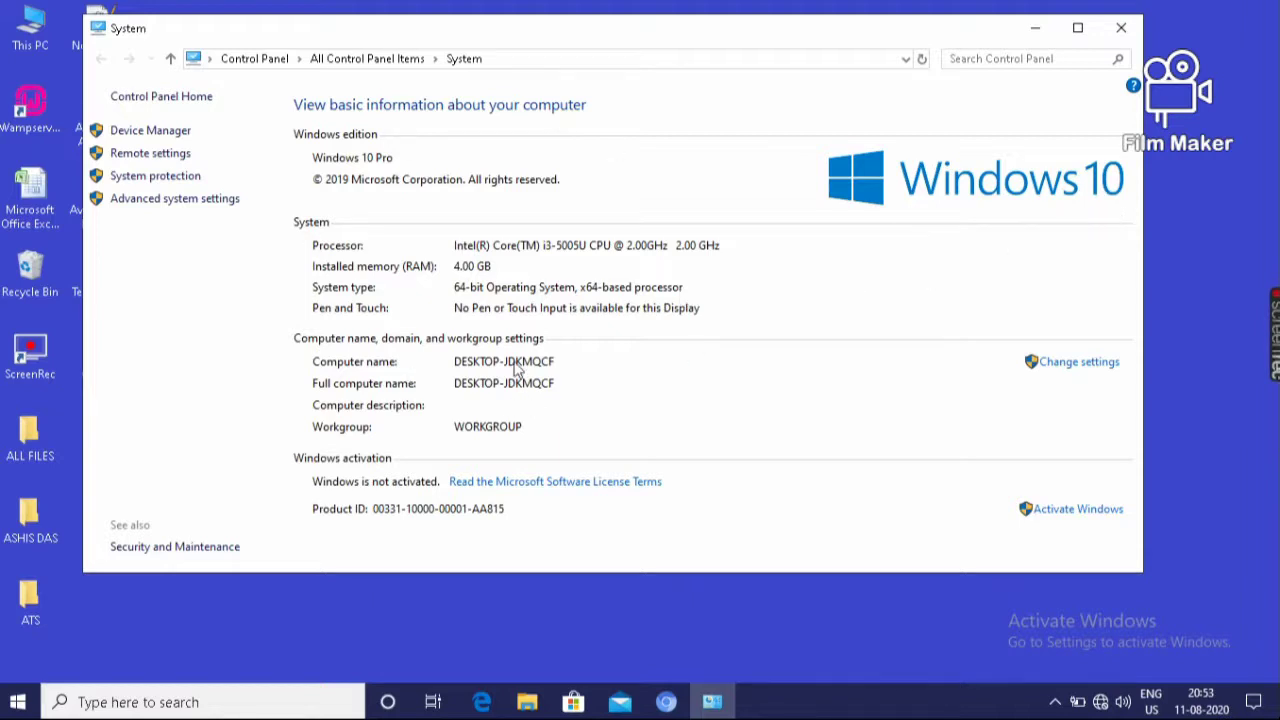
Close the System window to return to the desktop.
{"action": "left_click", "coordinate": [1121, 38]}
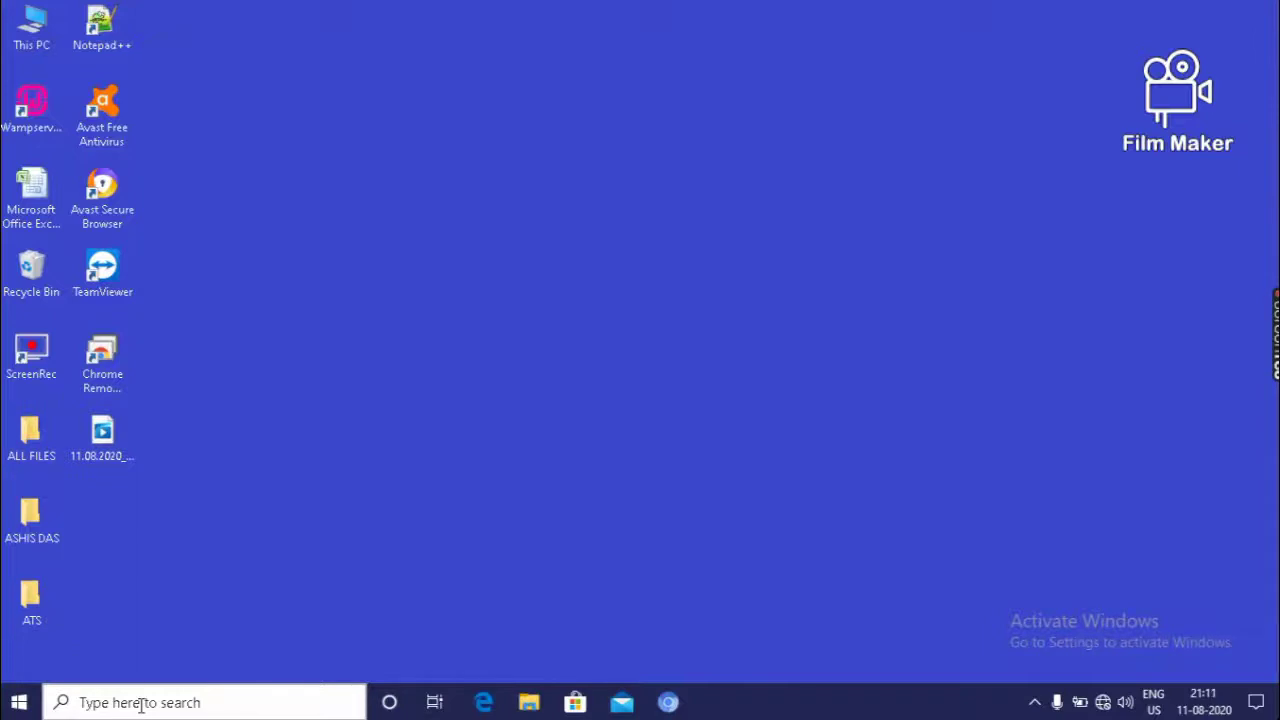
In the Run dialog, replace the old services.msc command with %TEMP%.
{"action": "key", "text": "super+r"}
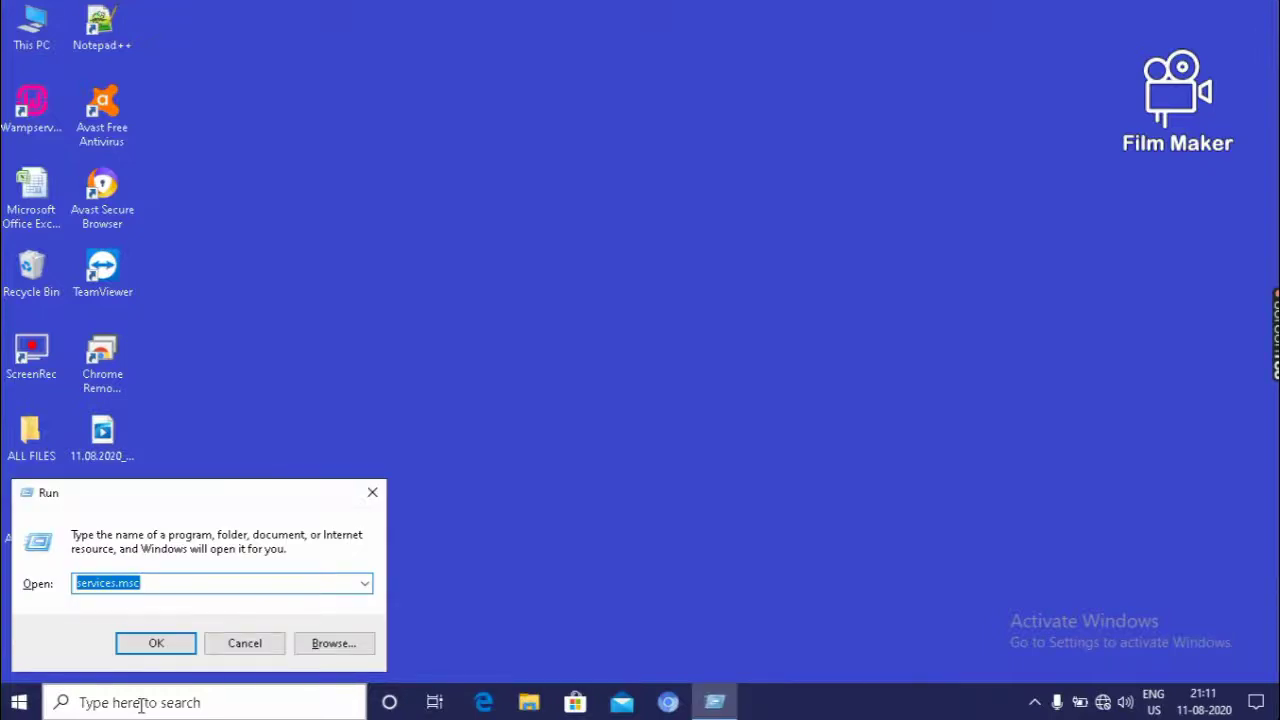
{"action": "key", "text": "BackSpace"}
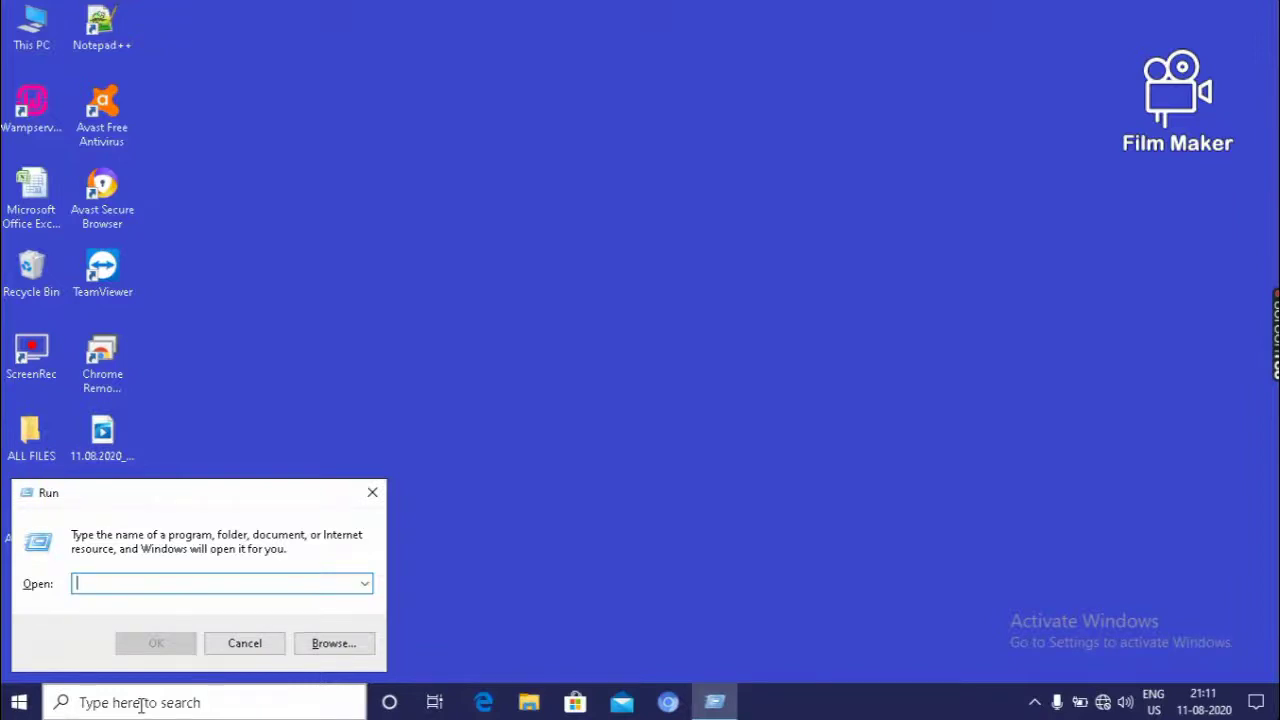
{"action": "type", "text": "%T"}
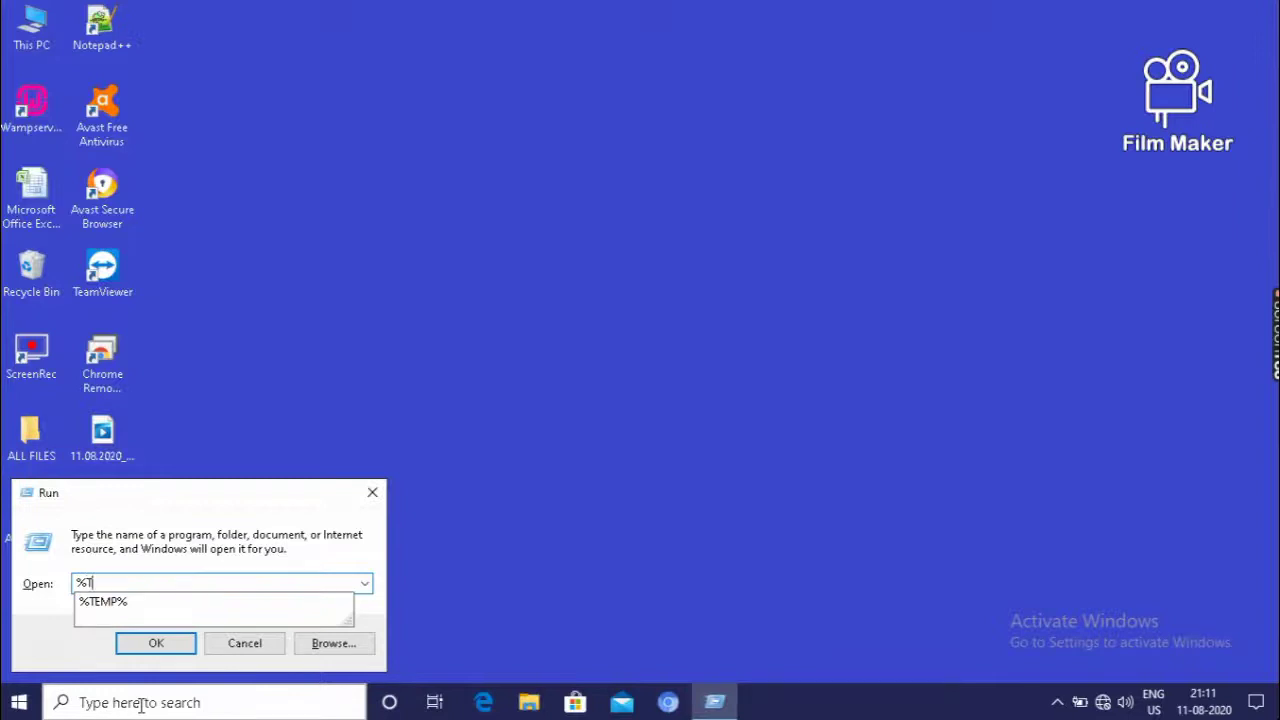
{"action": "type", "text": "EMP%"}
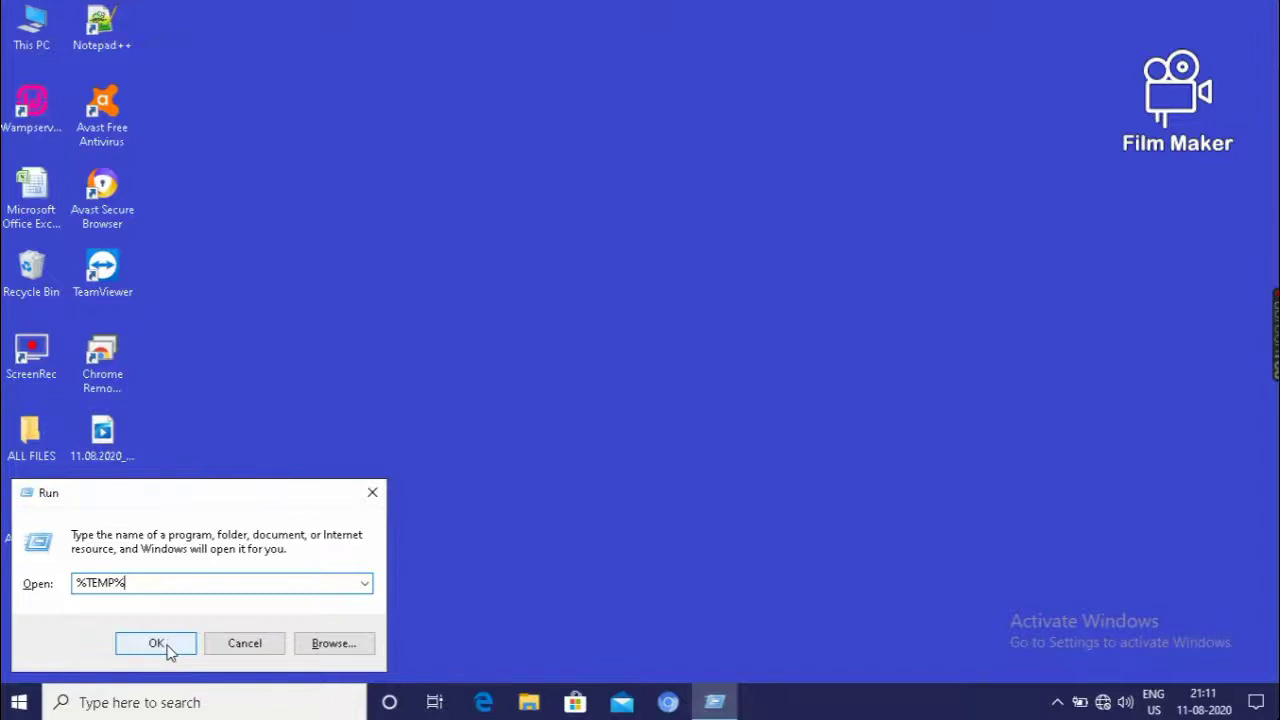
Open the %TEMP% folder and select all 78 items in it.
{"action": "left_click", "coordinate": [157, 643]}
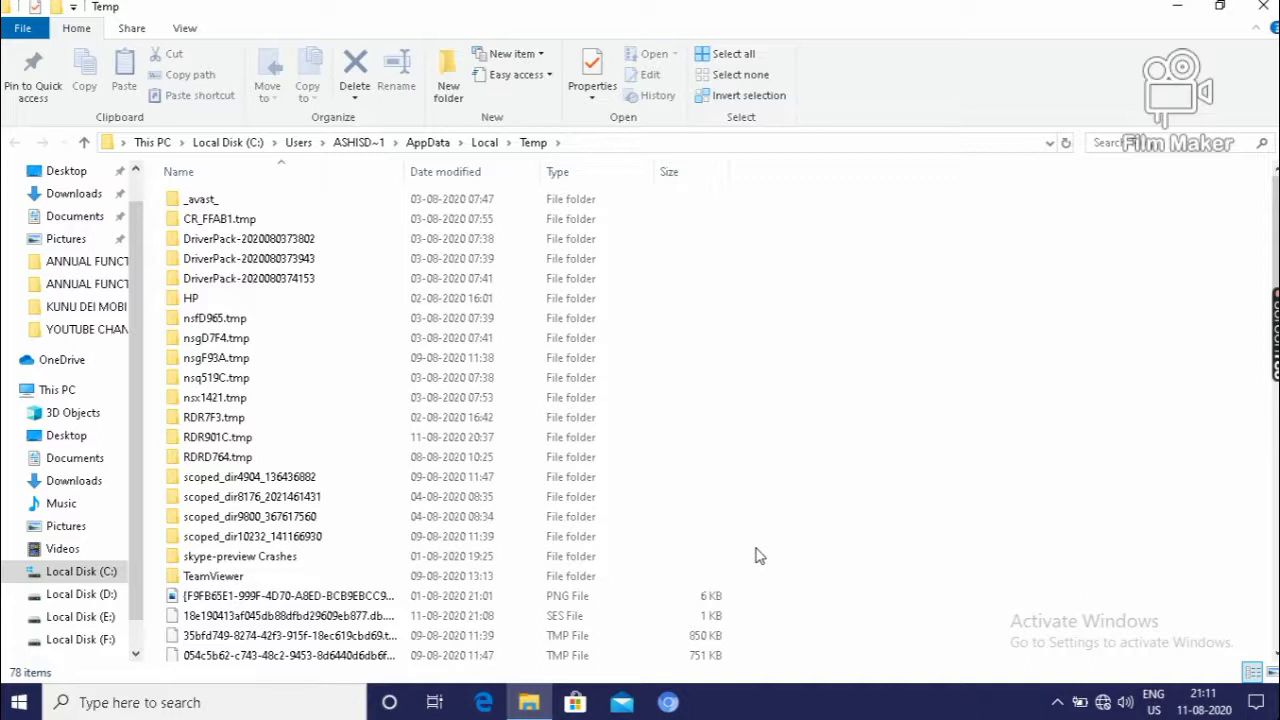
{"action": "key", "text": "ctrl+a"}
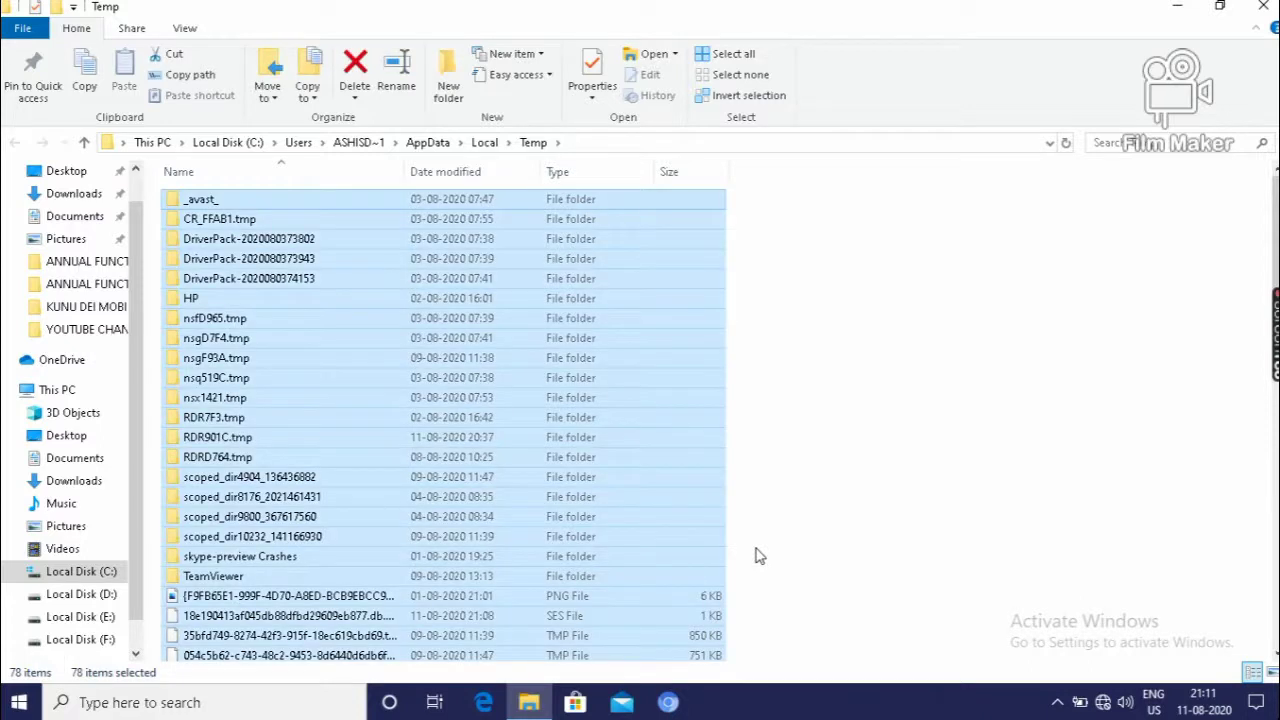
Delete the selected Temp items, allowing the protected folder and skipping the in-use file.
{"action": "key", "text": "Delete"}
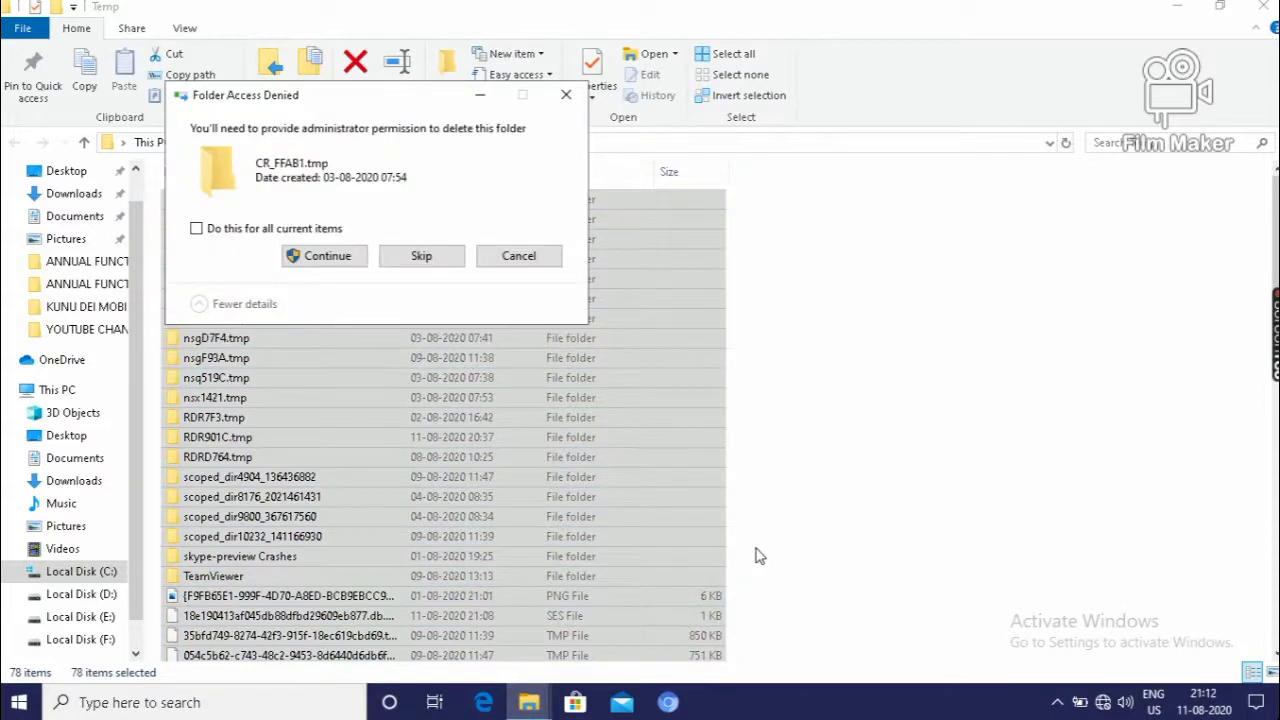
{"action": "left_click", "coordinate": [328, 258]}
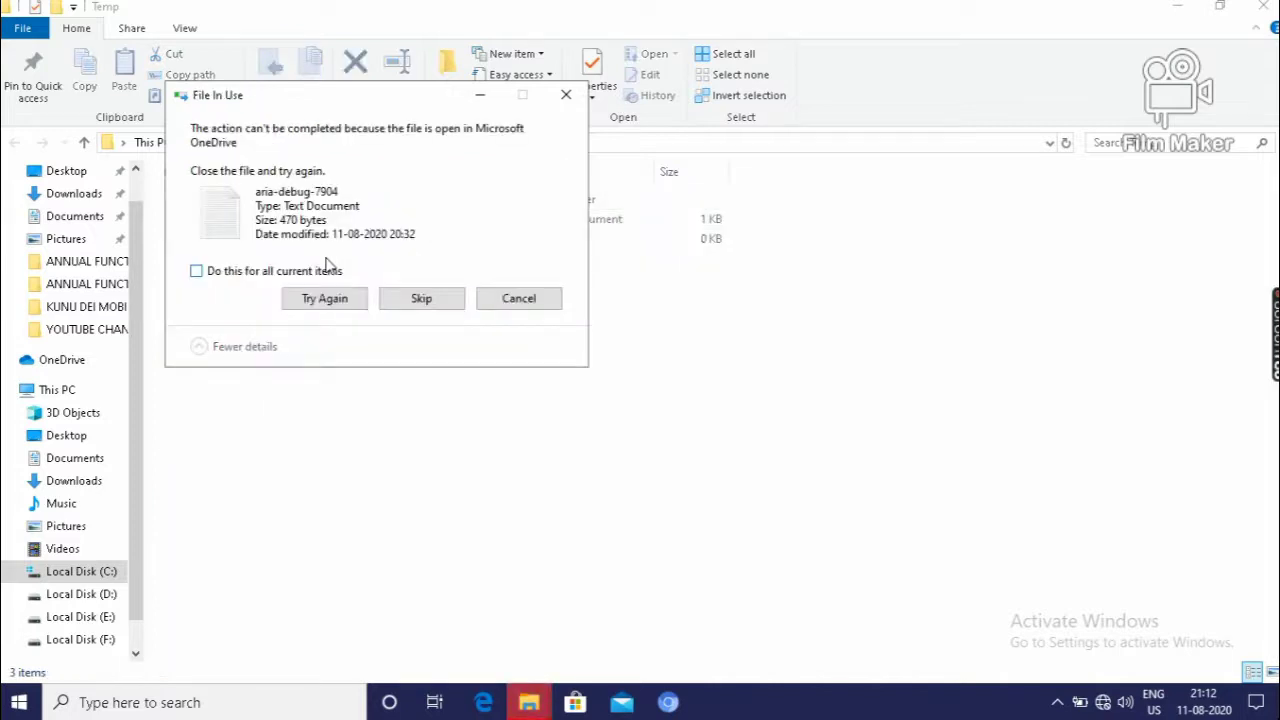
{"action": "left_click", "coordinate": [568, 102]}
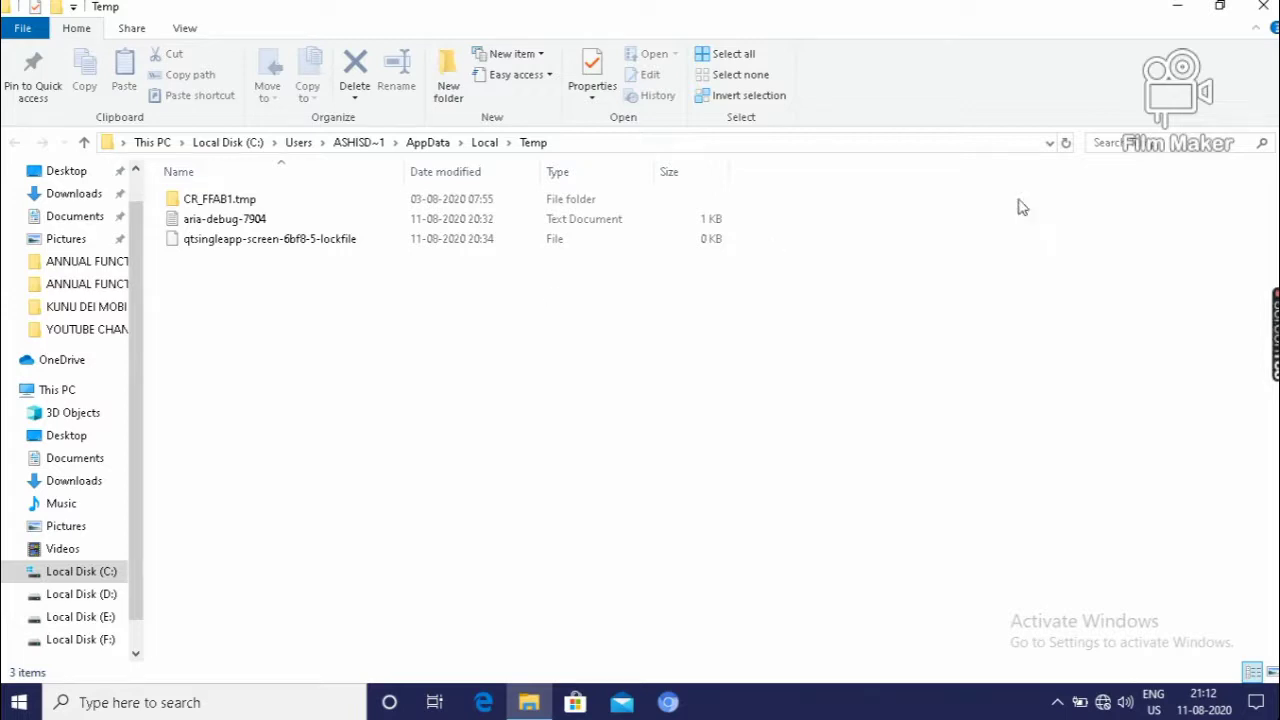
Close the Temp folder and search DISK to find Defragment and Optimize Drives.
{"action": "left_click", "coordinate": [1263, 10]}
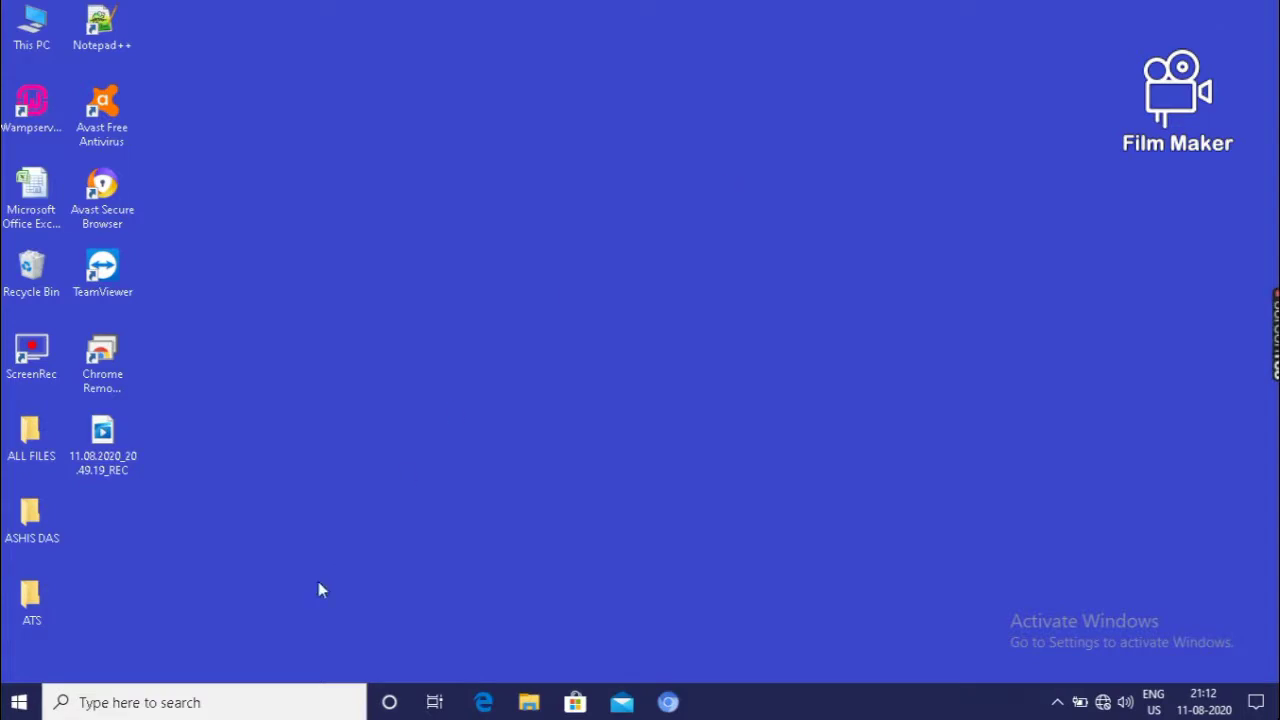
{"action": "left_click", "coordinate": [141, 700]}
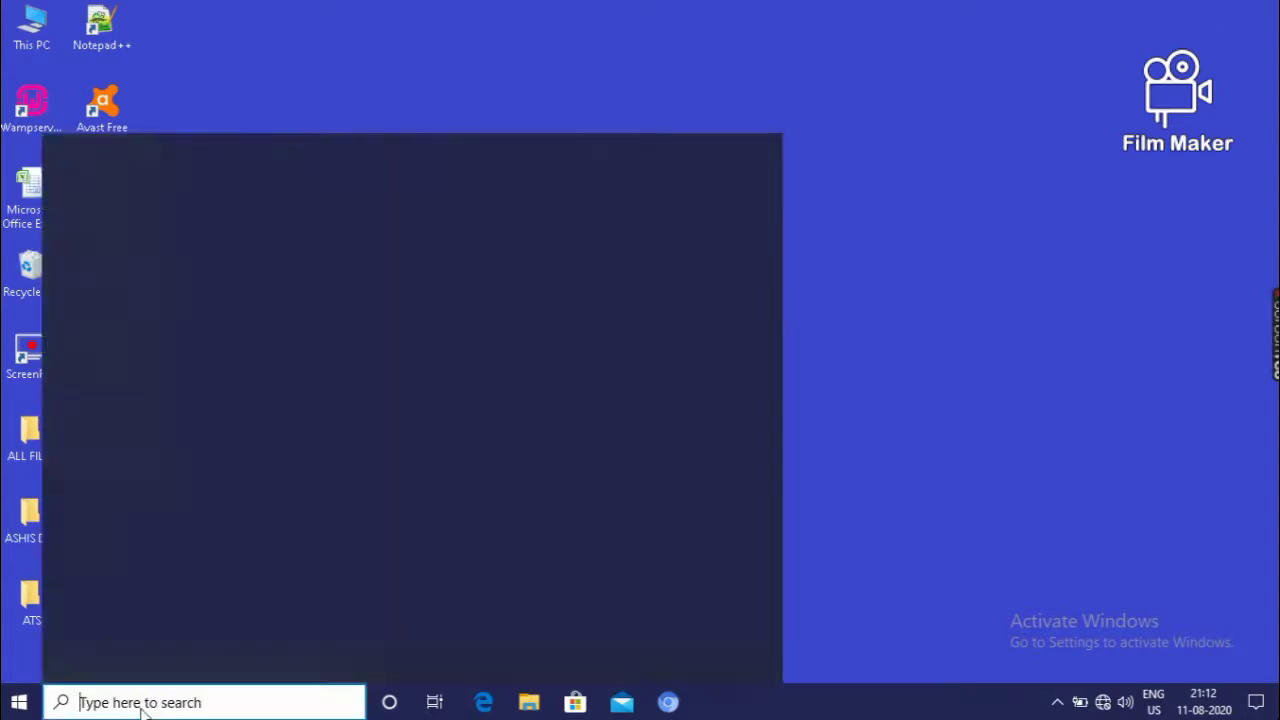
{"action": "type", "text": "DI"}
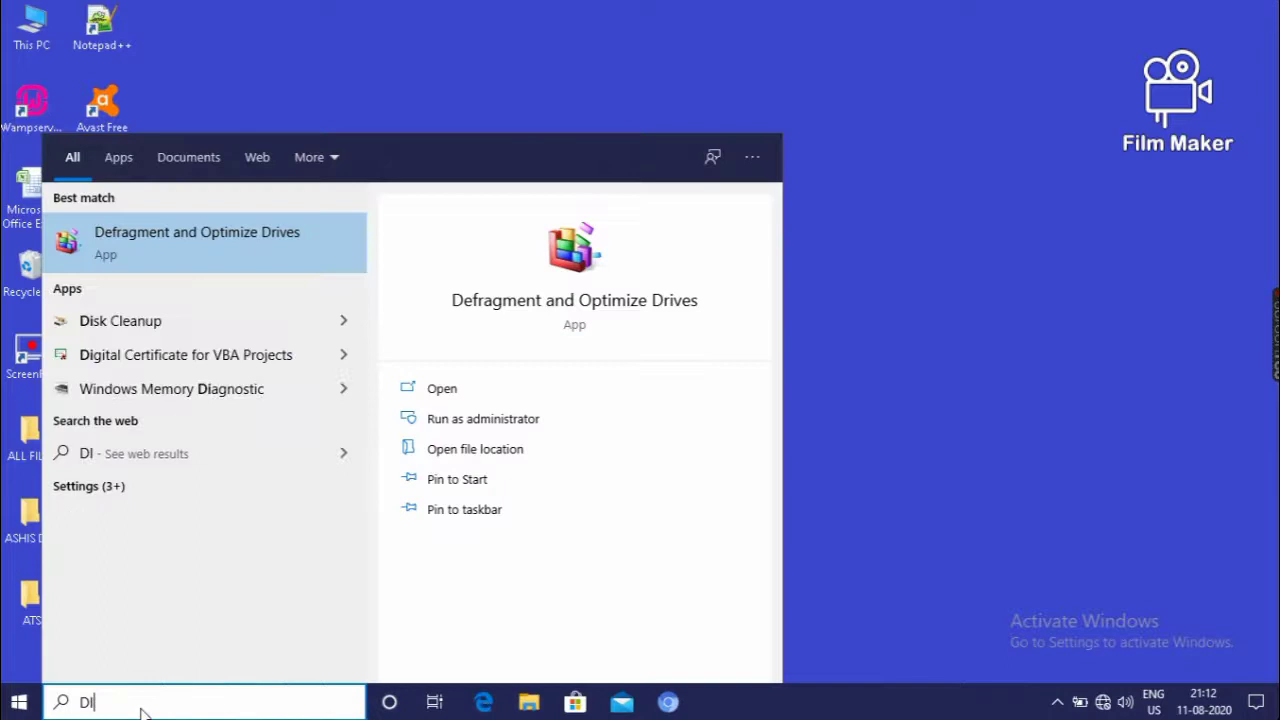
{"action": "type", "text": "SK"}
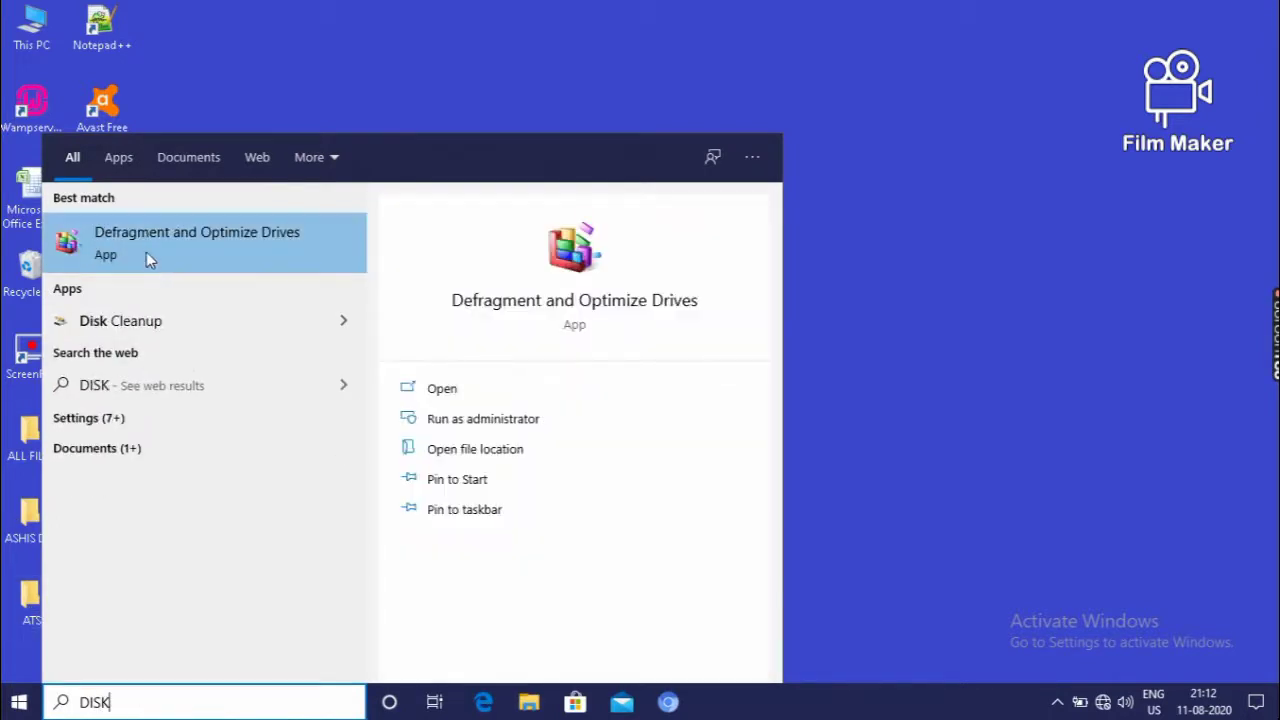
Launch Defragment and Optimize Drives and analyze drive (C:).
{"action": "left_click", "coordinate": [213, 246]}
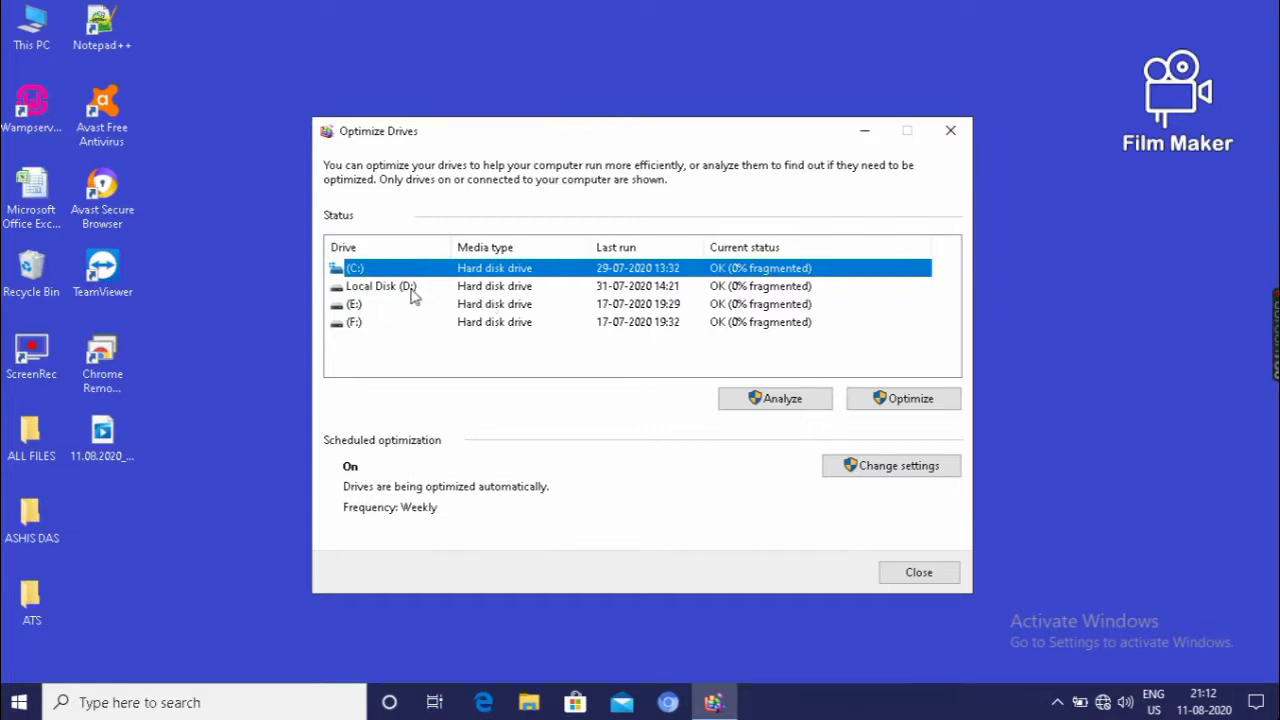
{"action": "left_click", "coordinate": [785, 403]}
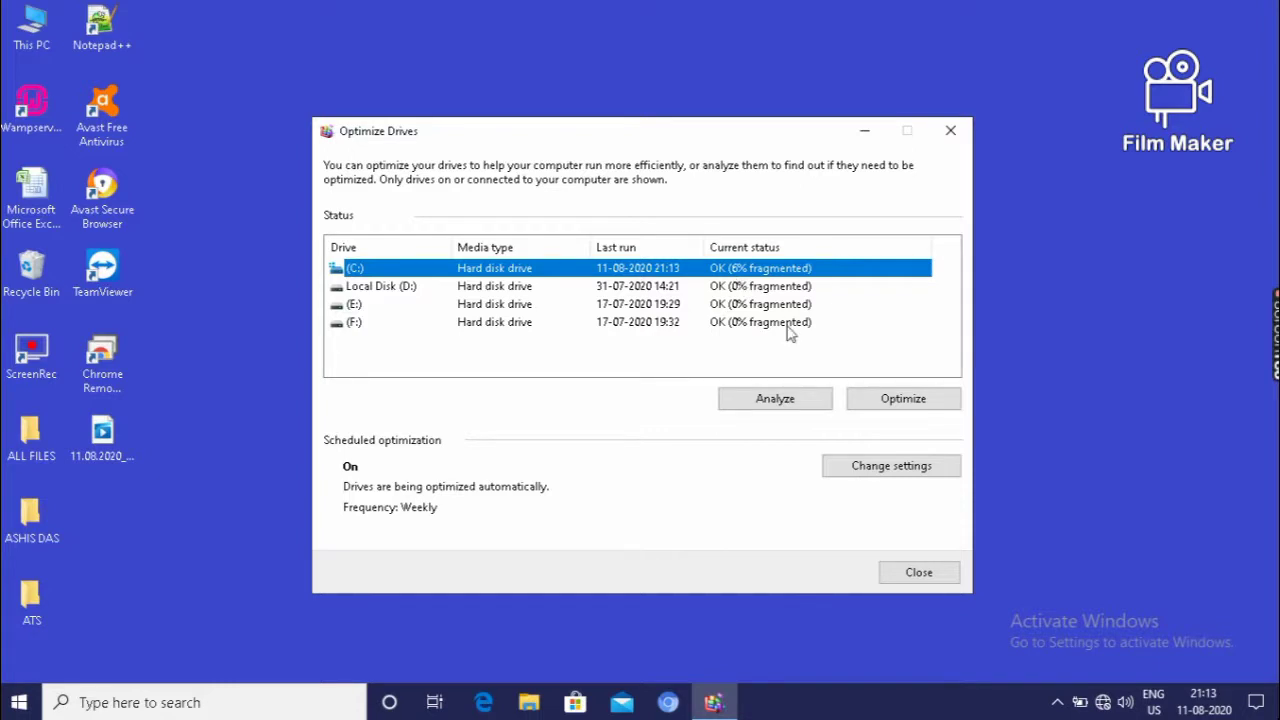
Start optimizing drive (C:).
{"action": "left_click", "coordinate": [903, 399]}
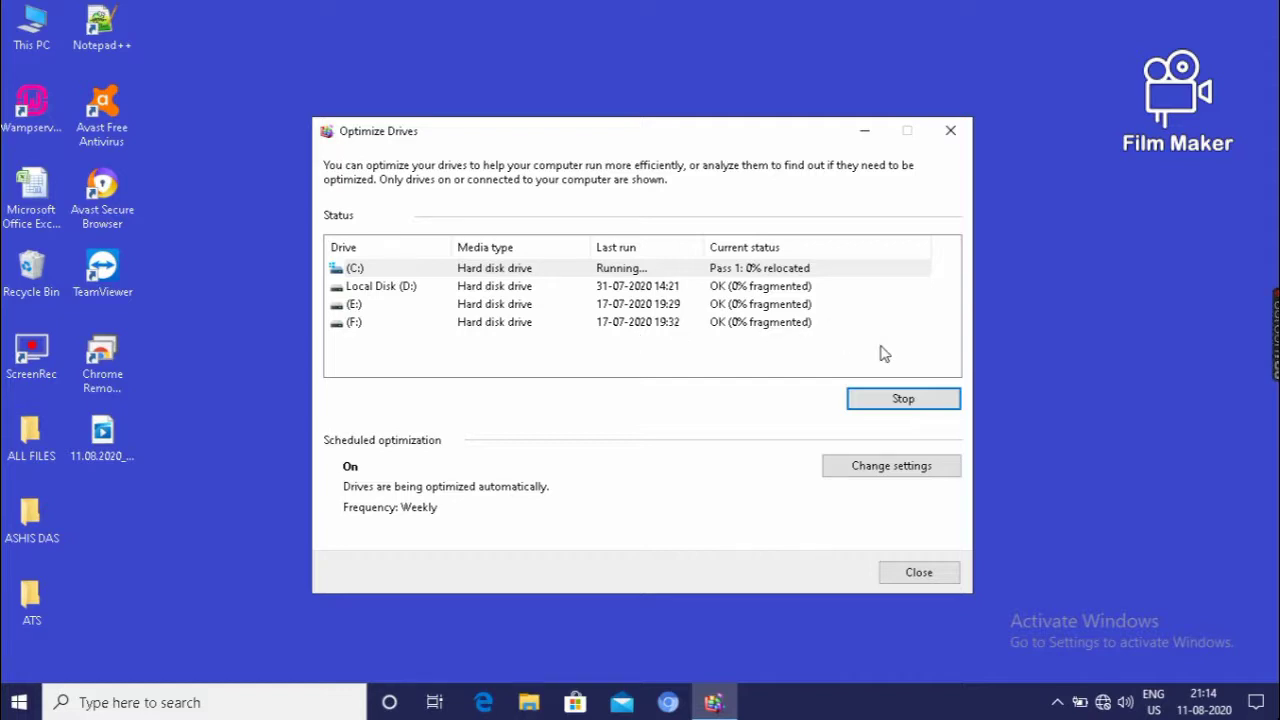
{"action": "left_click", "coordinate": [951, 136]}
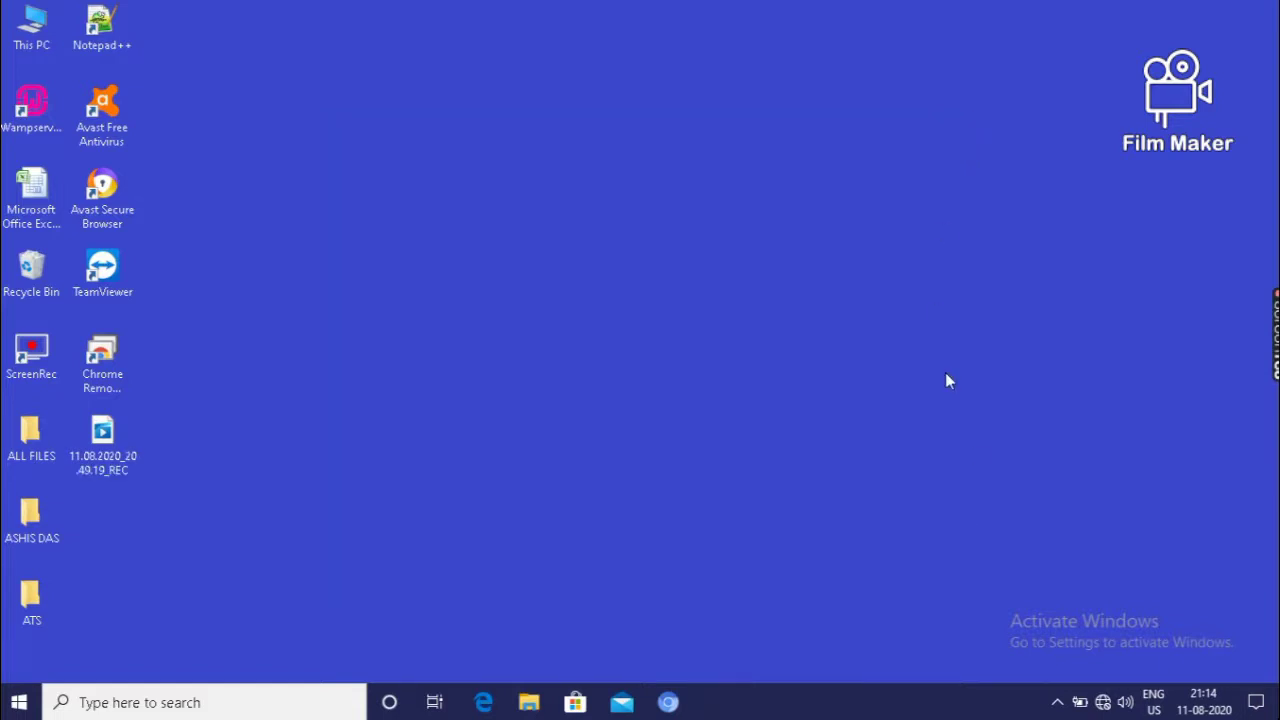